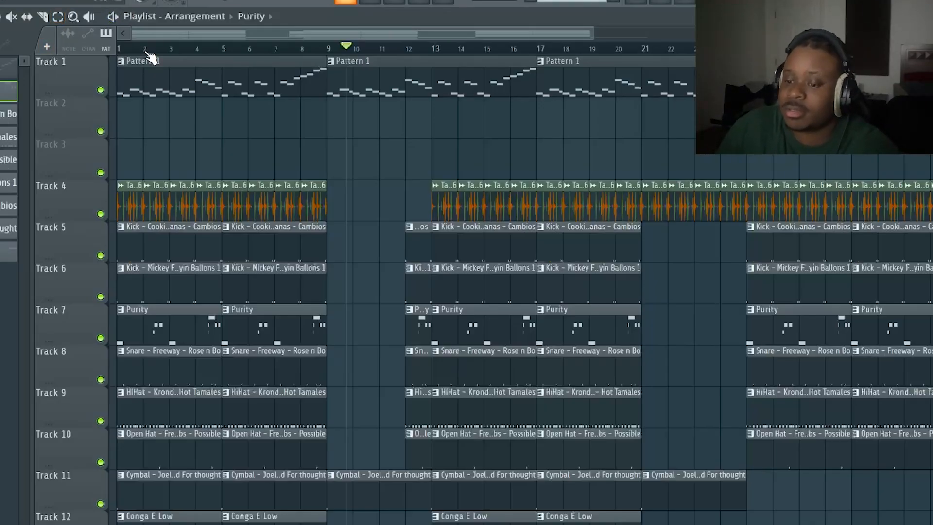
Play back the arrangement in the playlist from bar 1 to hear the finished beat
{"action": "left_click_drag", "start_coordinate": [146, 52], "coordinate": [56, 53]}
{"action": "left_click_drag", "start_coordinate": [595, 38], "coordinate": [464, 37]}
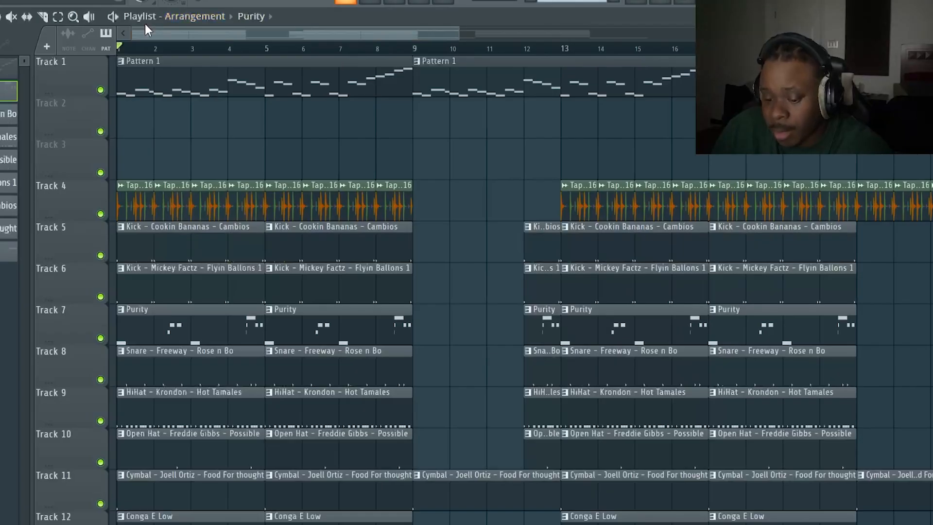
{"action": "left_click", "coordinate": [73, 16]}
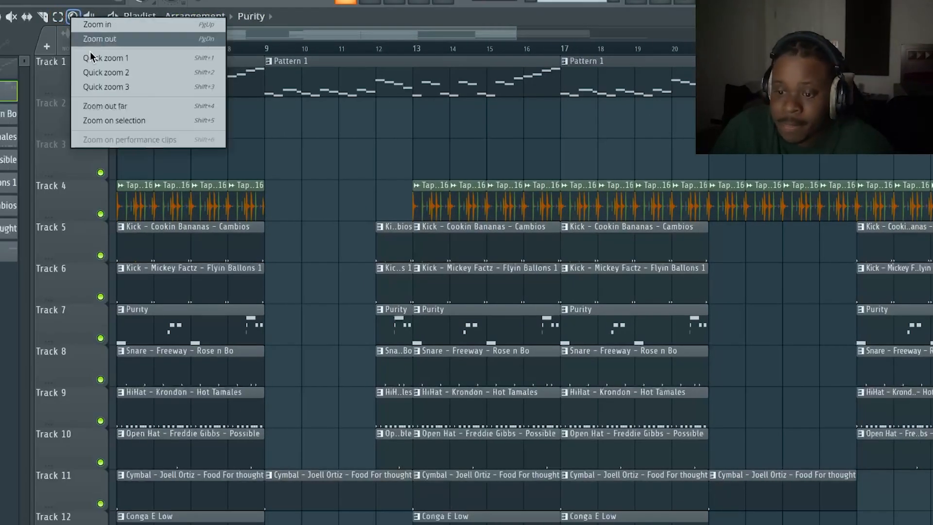
{"action": "left_click", "coordinate": [107, 103]}
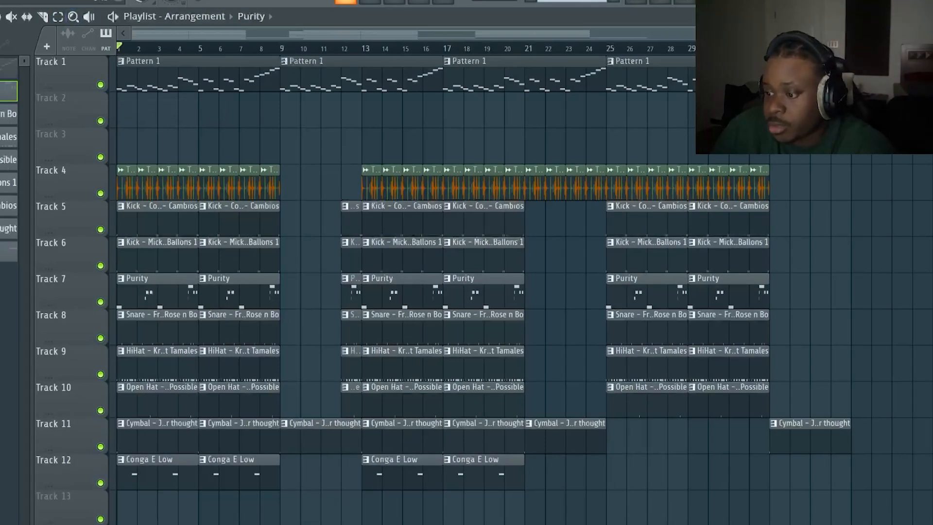
{"action": "left_click_drag", "start_coordinate": [719, 34], "coordinate": [132, 32]}
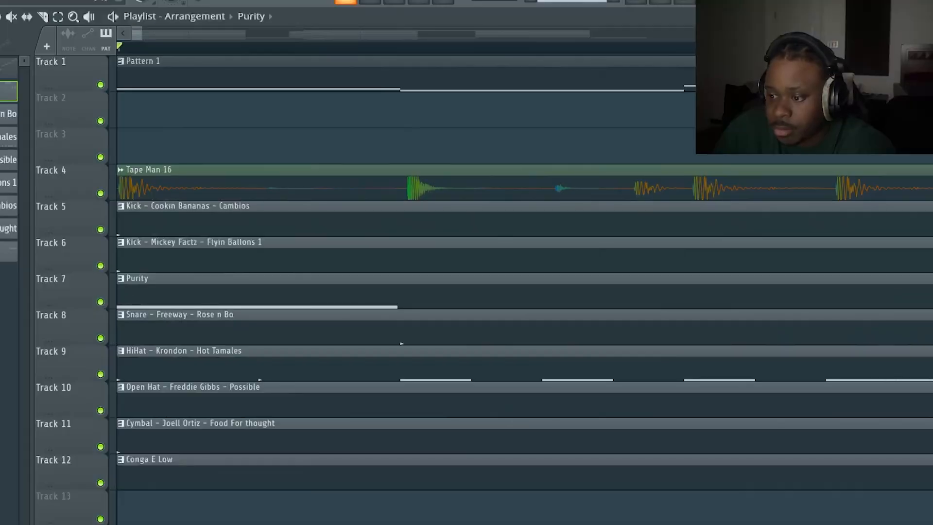
{"action": "left_click", "coordinate": [373, 2]}
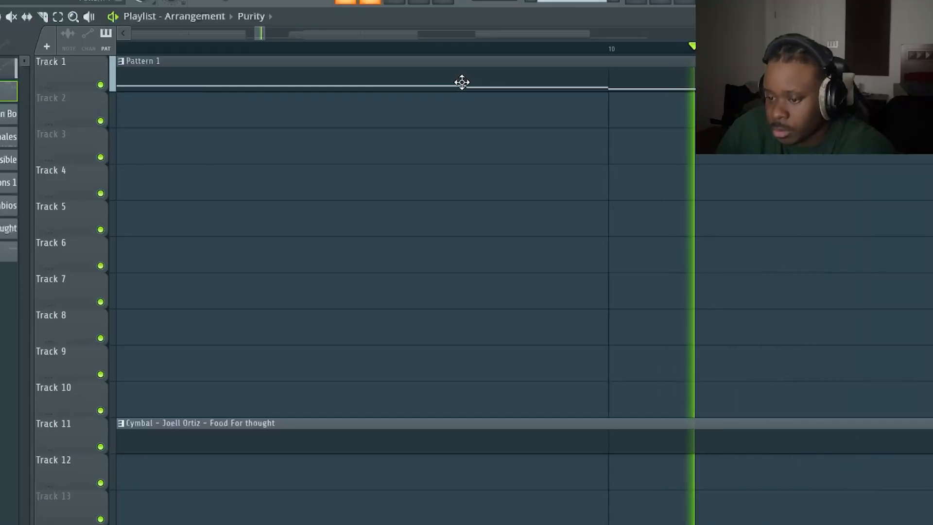
{"action": "key", "text": "space"}
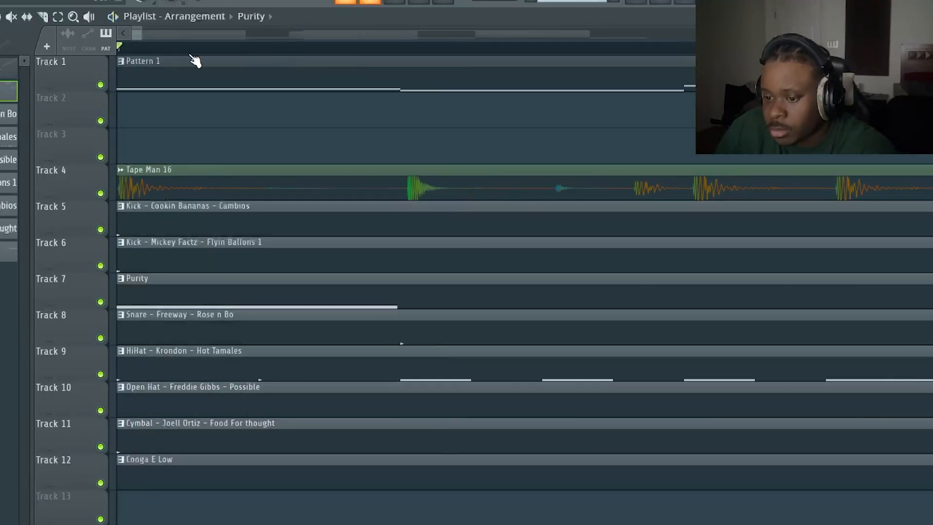
{"action": "left_click_drag", "start_coordinate": [141, 34], "coordinate": [773, 35]}
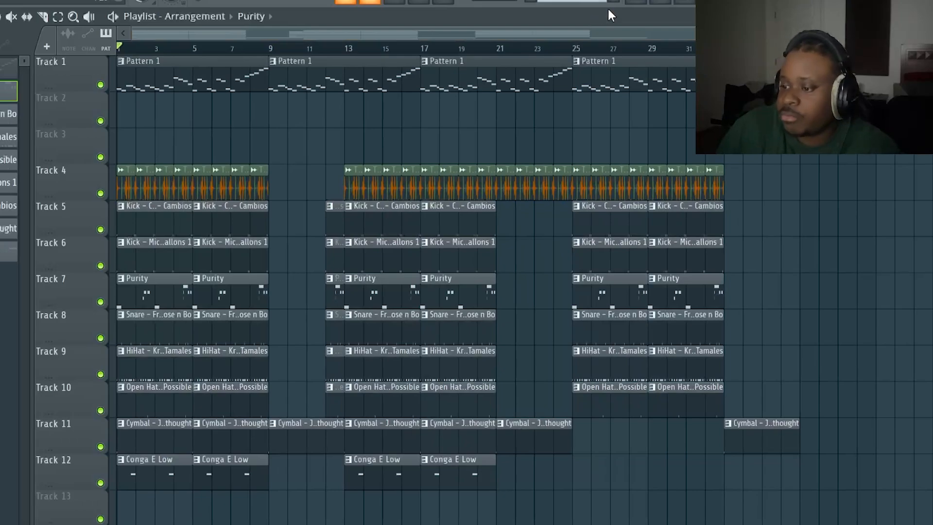
Show the James Asher - telecom sample in Edison and audition its opening marked section up to Marker #8
{"action": "key", "text": "F6"}
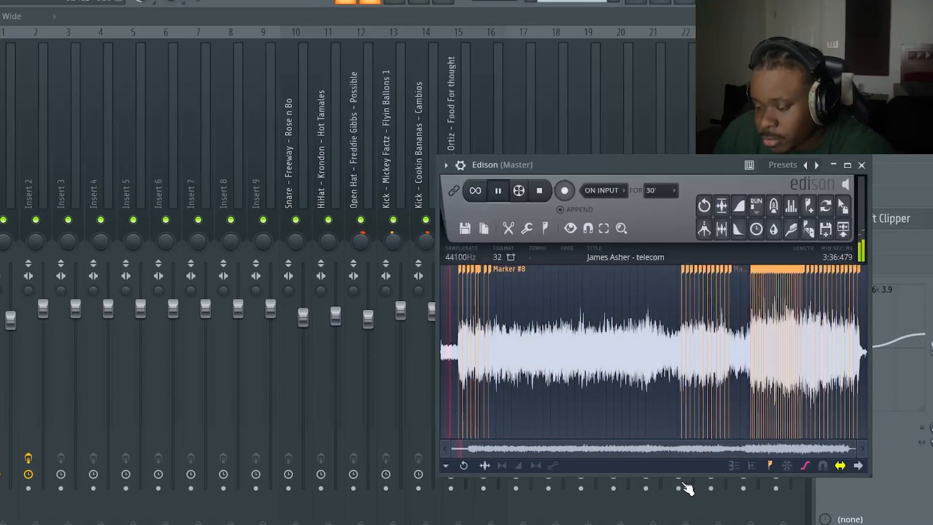
{"action": "left_click_drag", "start_coordinate": [855, 447], "coordinate": [585, 447]}
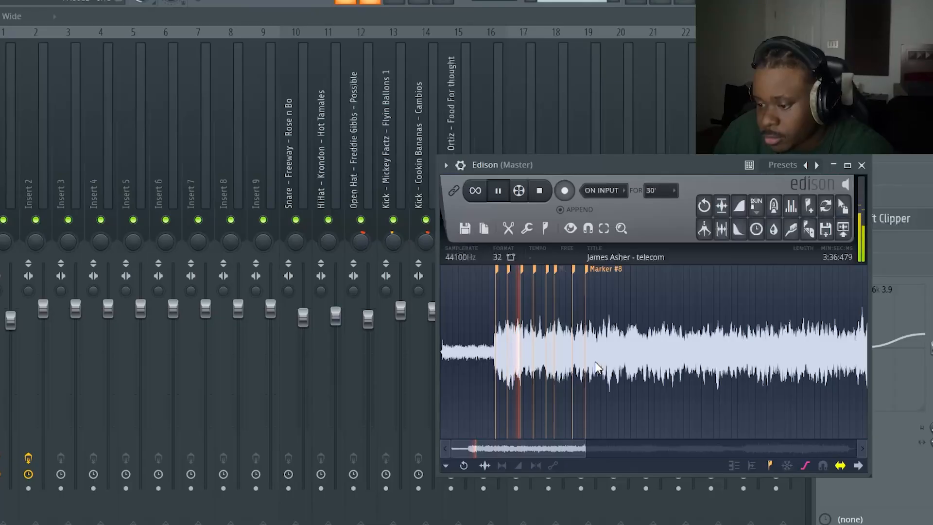
{"action": "key", "text": "space"}
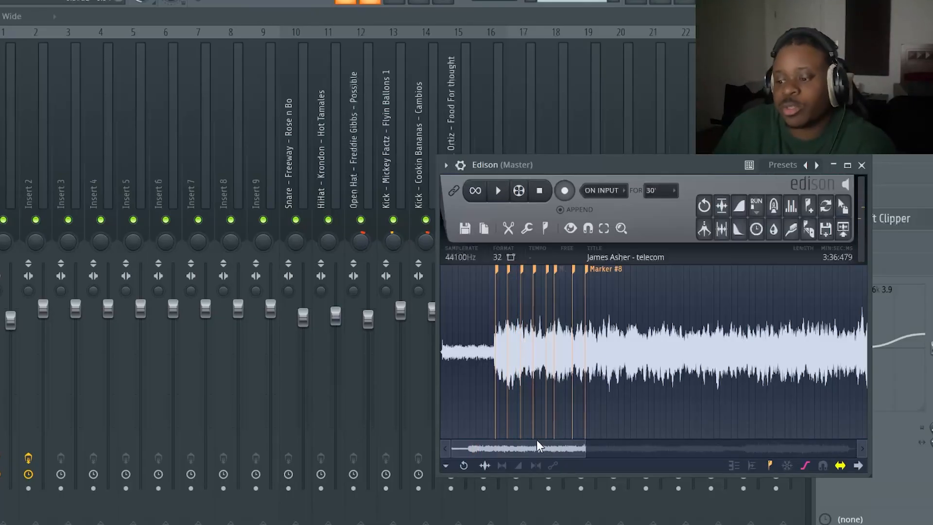
Audition the sample's marked section before Marker #20 with loop playback enabled, and continue at the first marker after it
{"action": "left_click_drag", "start_coordinate": [534, 445], "coordinate": [743, 432]}
{"action": "left_click", "coordinate": [511, 351]}
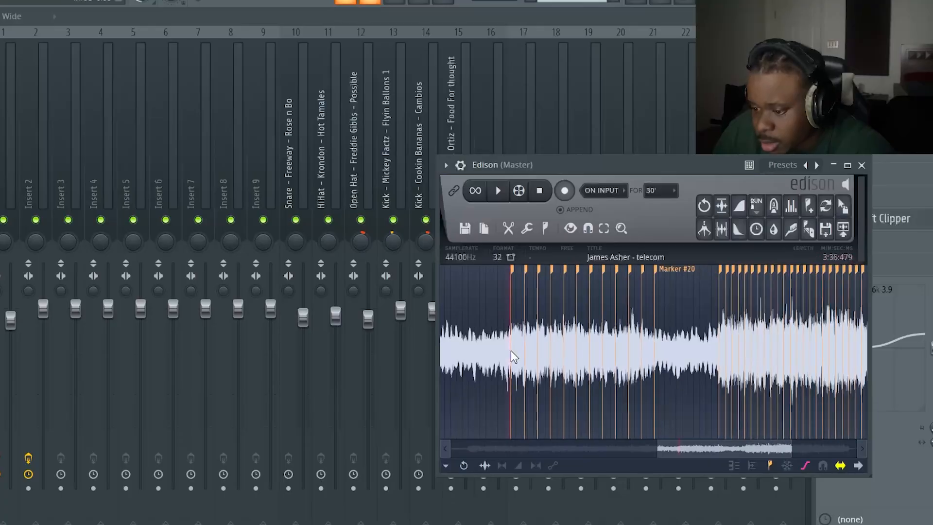
{"action": "key", "text": "space"}
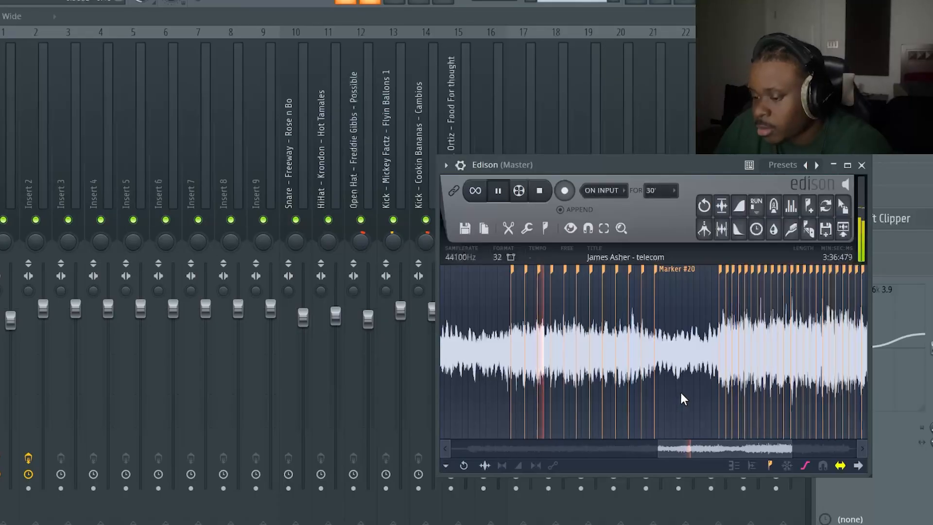
{"action": "key", "text": "l"}
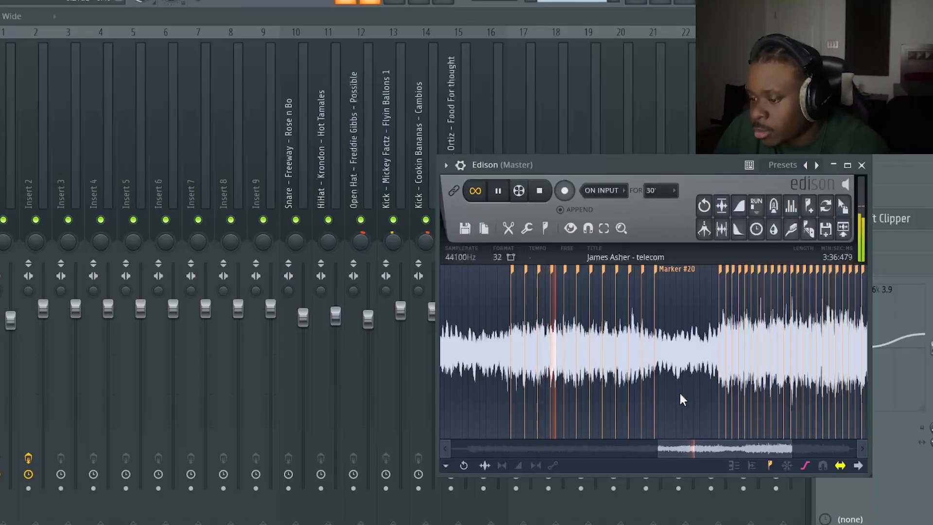
{"action": "left_click", "coordinate": [720, 350]}
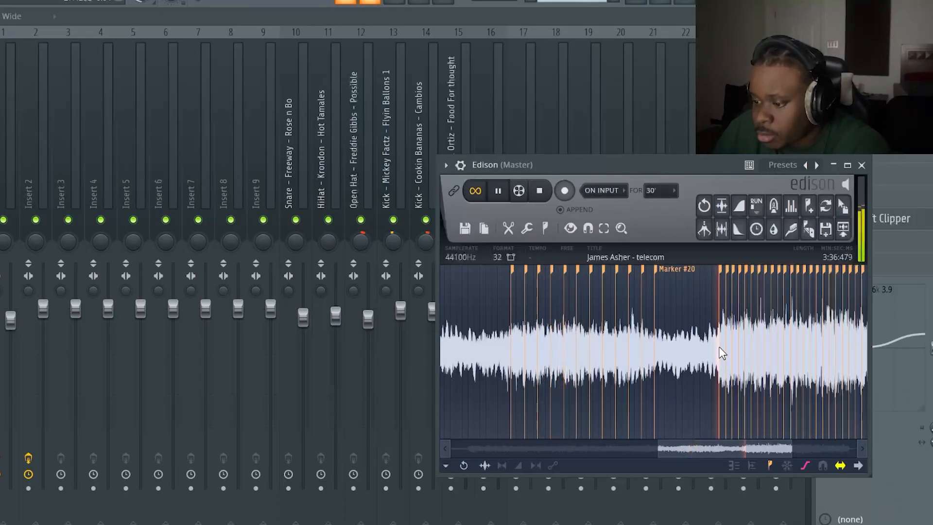
Audition the sample's closing marked sections after Marker #20 in Edison and stop playback
{"action": "left_click_drag", "start_coordinate": [686, 441], "coordinate": [762, 442]}
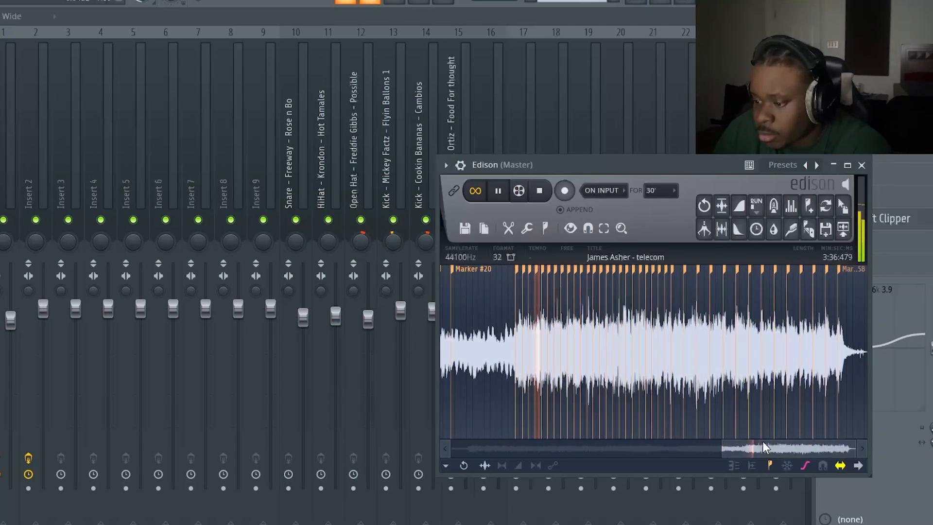
{"action": "left_click", "coordinate": [669, 346]}
{"action": "left_click", "coordinate": [689, 343]}
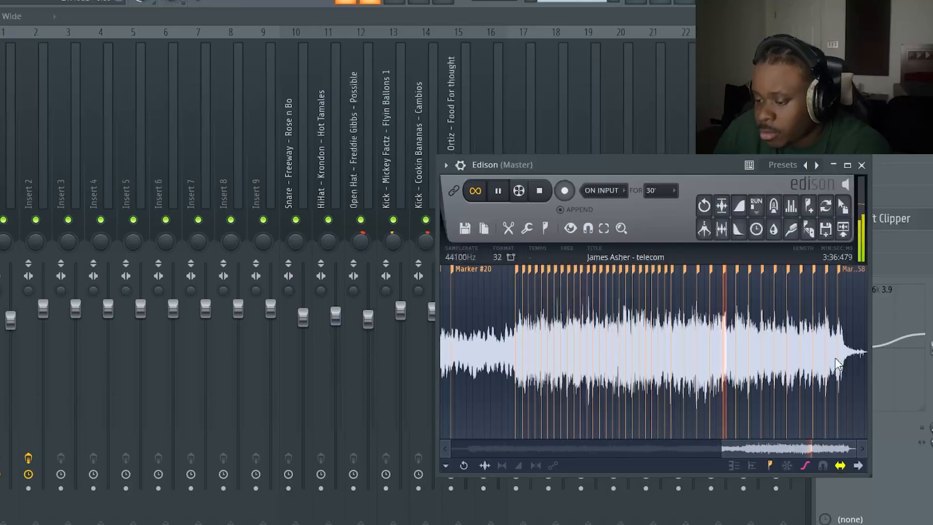
{"action": "key", "text": "space"}
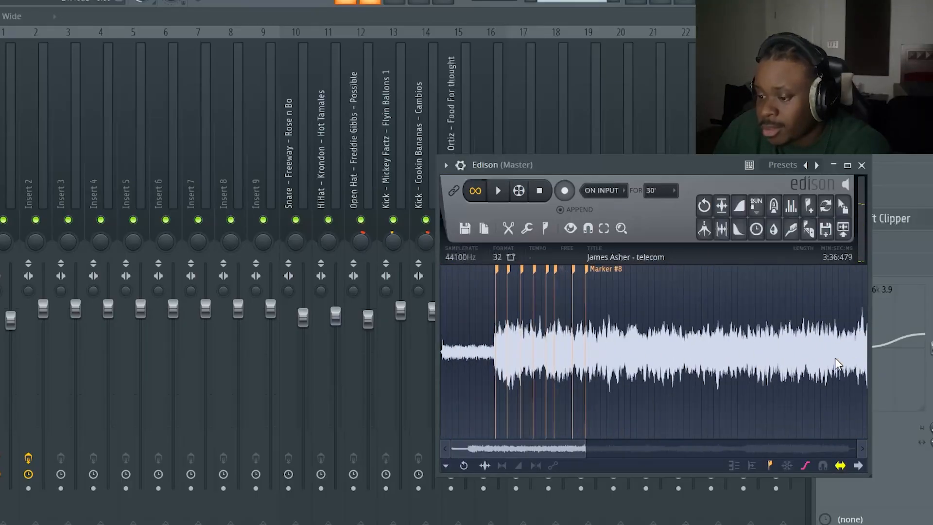
{"action": "left_click_drag", "start_coordinate": [583, 454], "coordinate": [771, 444]}
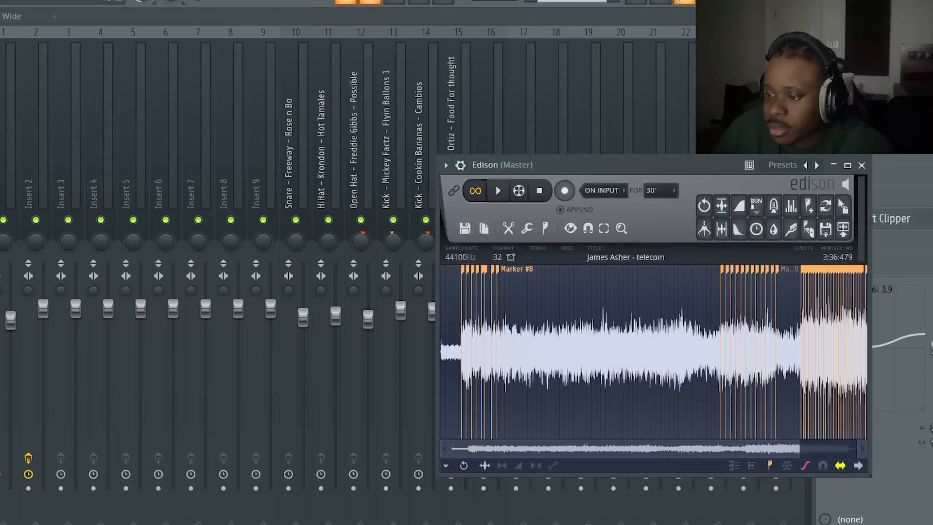
Open the James Asher - telecom_4 channel's Fruity Slicer from the channel rack to show the sliced sample
{"action": "key", "text": "F6"}
{"action": "left_click", "coordinate": [214, 182]}
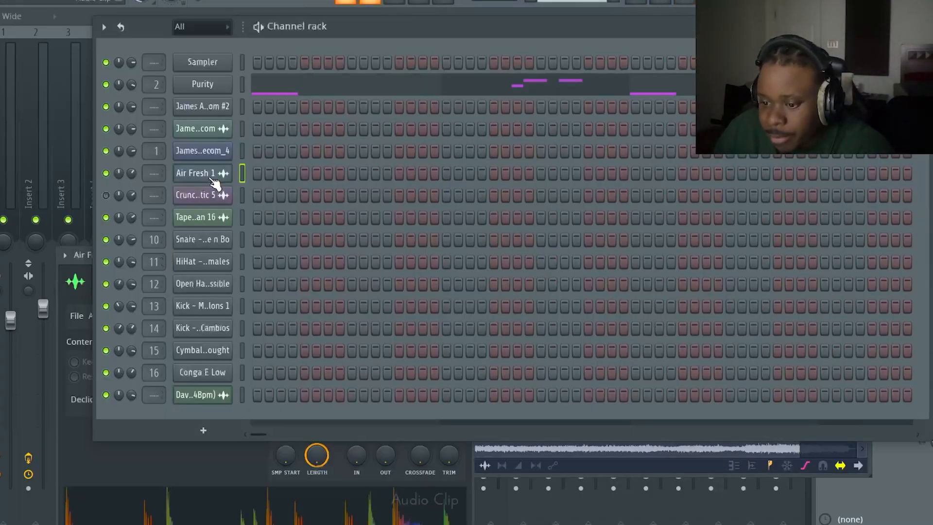
{"action": "left_click", "coordinate": [220, 153]}
{"action": "key", "text": "F6"}
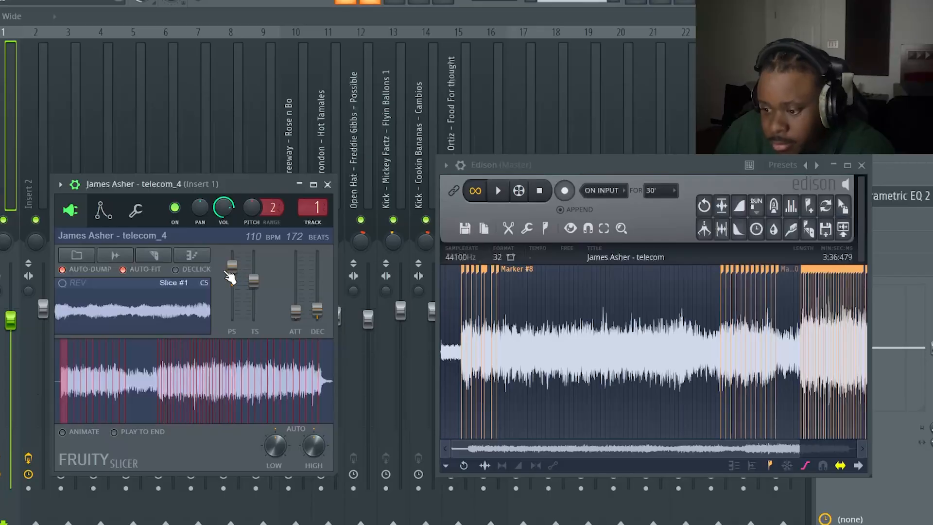
Switch the channel rack back to the pattern containing the James Asher - telecom_4 slice notes
{"action": "left_click", "coordinate": [683, 4]}
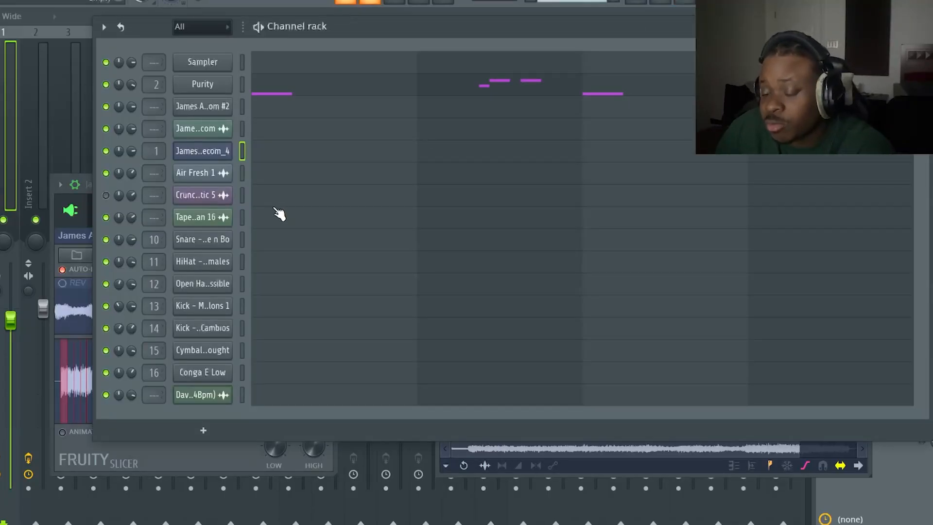
{"action": "key", "text": "Right"}
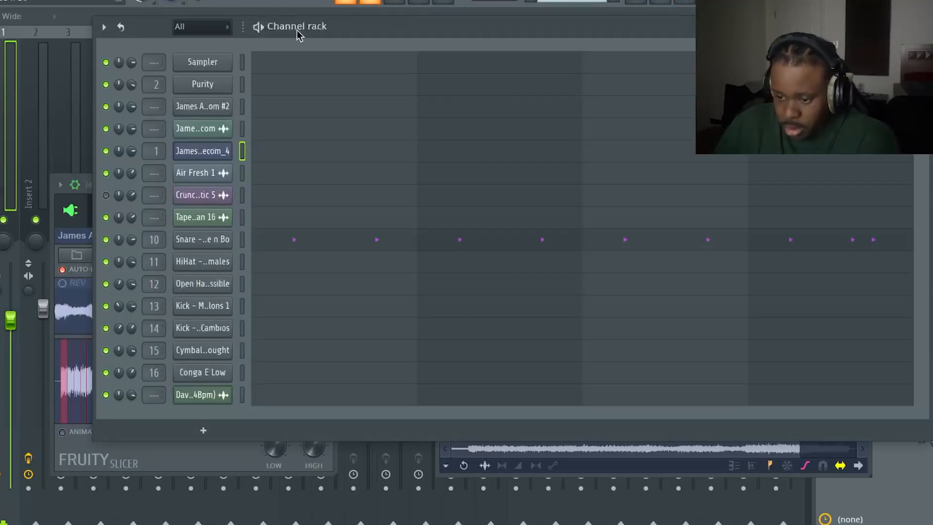
{"action": "key", "text": "Left"}
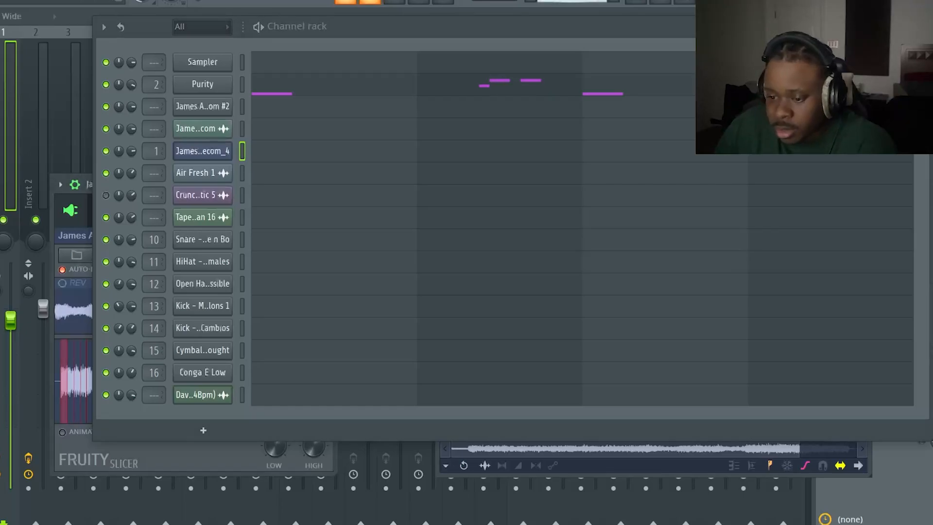
{"action": "key", "text": "Left"}
{"action": "key", "text": "Left"}
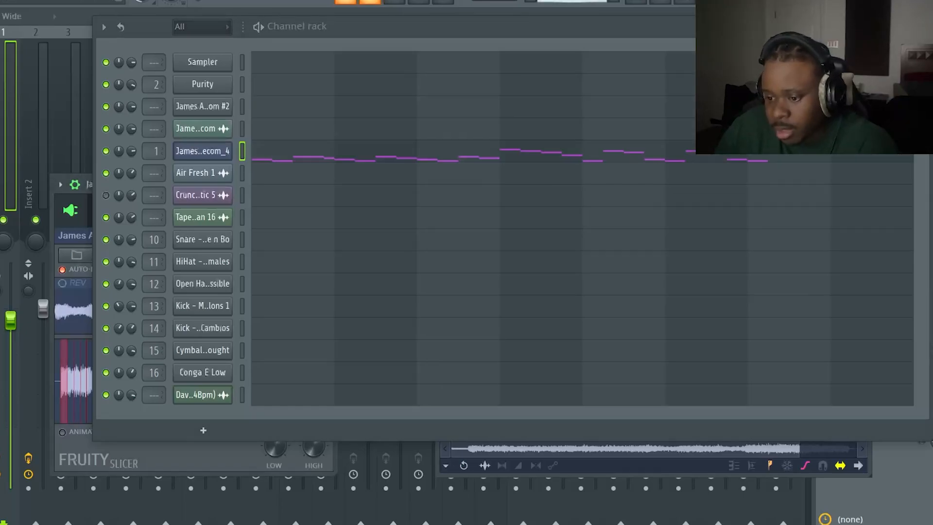
Open the James Asher - telecom_4 notes in the piano roll and play back the slice sequence
{"action": "left_click", "coordinate": [364, 155]}
{"action": "left_click", "coordinate": [364, 156]}
{"action": "left_click", "coordinate": [365, 155]}
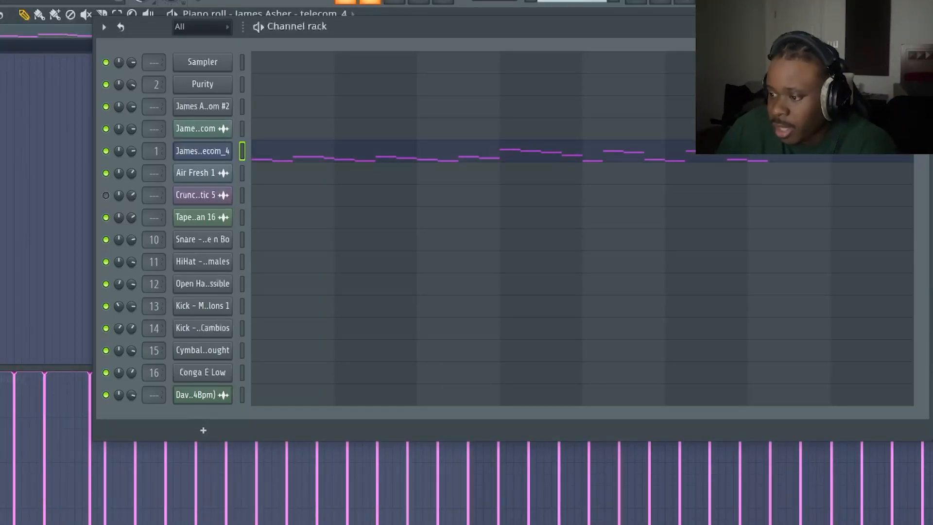
{"action": "key", "text": "F6"}
{"action": "scroll", "coordinate": [209, 185], "scroll_direction": "up", "scroll_amount": 9}
{"action": "scroll", "coordinate": [209, 185], "scroll_direction": "down", "scroll_amount": 1}
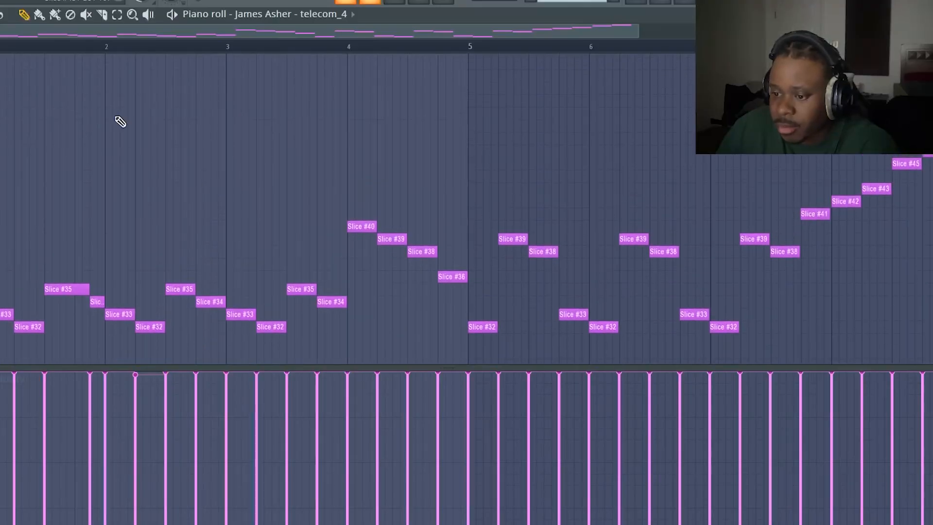
{"action": "scroll", "coordinate": [171, 104], "scroll_direction": "down", "scroll_amount": 8}
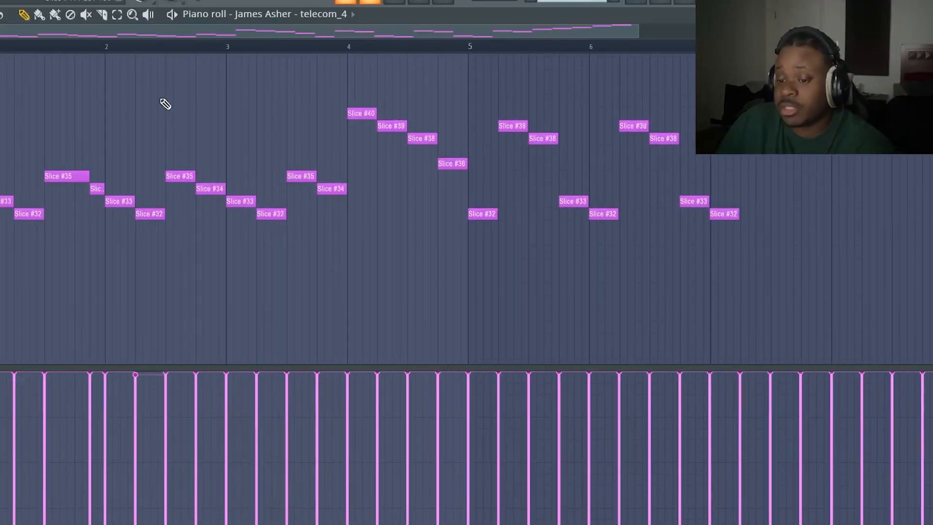
{"action": "key", "text": "space"}
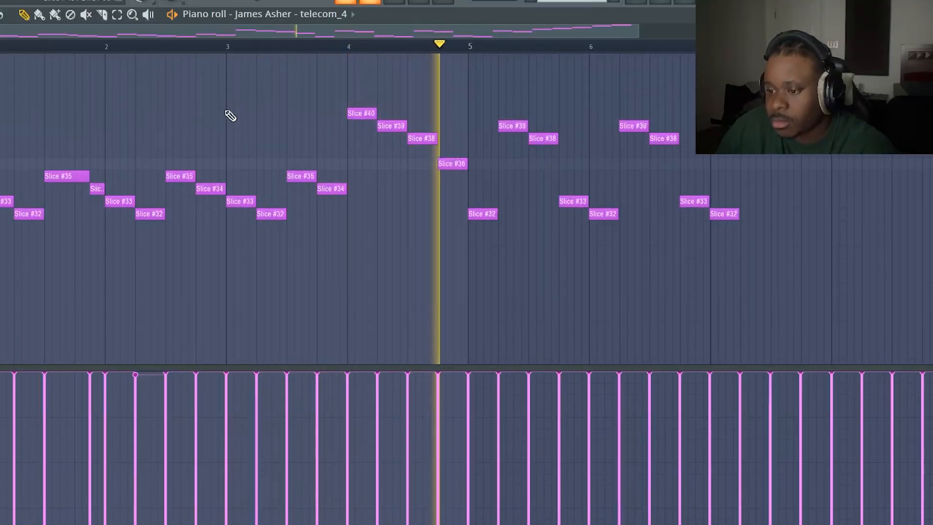
{"action": "key", "text": "space"}
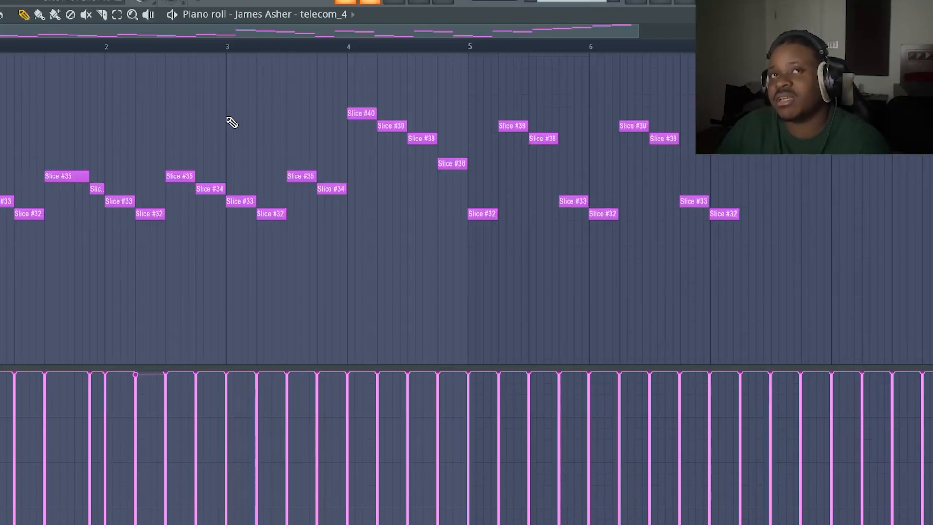
Play the slice sequence again with the playhead set near bar 5, and return to the playlist
{"action": "scroll", "coordinate": [231, 122], "scroll_direction": "right", "scroll_amount": 1}
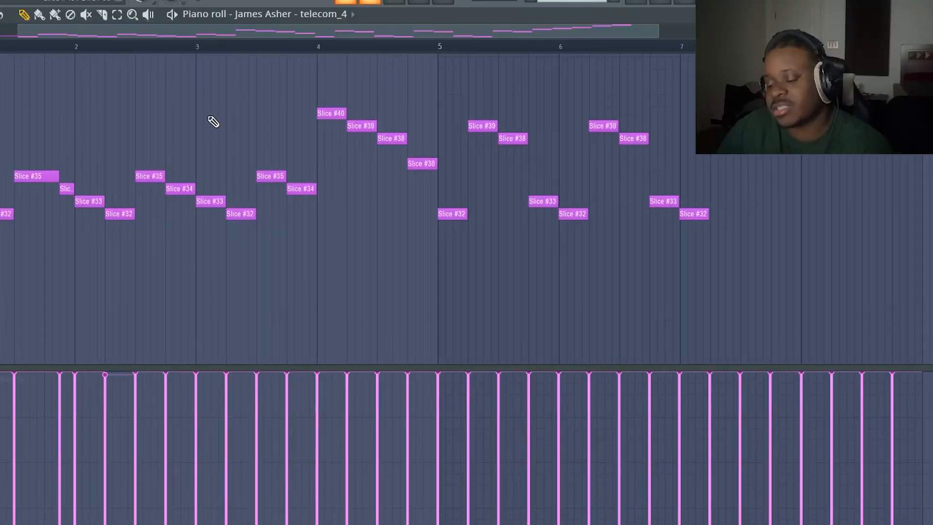
{"action": "scroll", "coordinate": [76, 274], "scroll_direction": "down", "scroll_amount": 2}
{"action": "scroll", "coordinate": [68, 272], "scroll_direction": "up", "scroll_amount": 9}
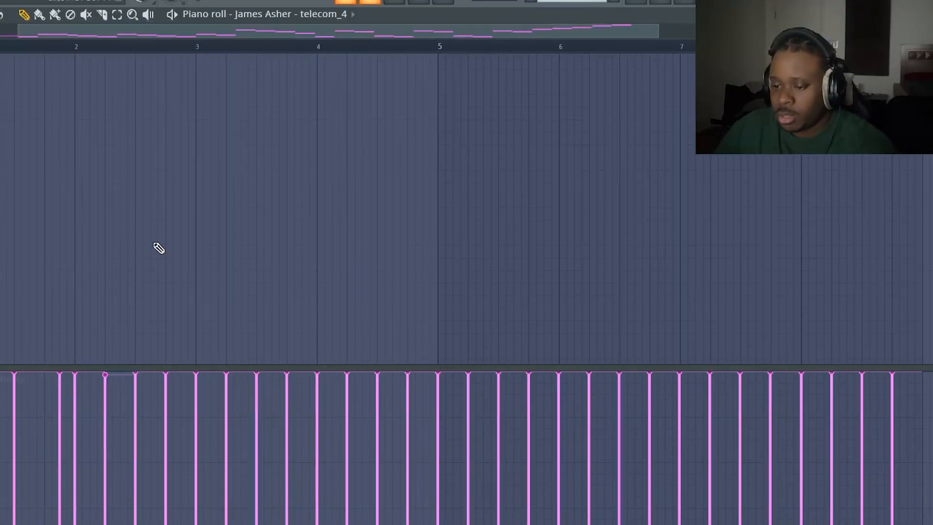
{"action": "scroll", "coordinate": [156, 244], "scroll_direction": "down", "scroll_amount": 6}
{"action": "left_click", "coordinate": [442, 47]}
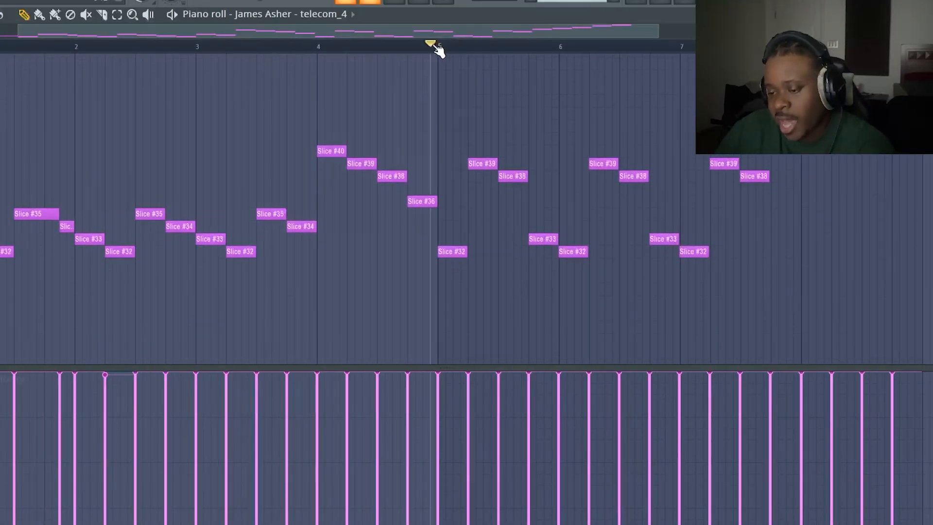
{"action": "key", "text": "space"}
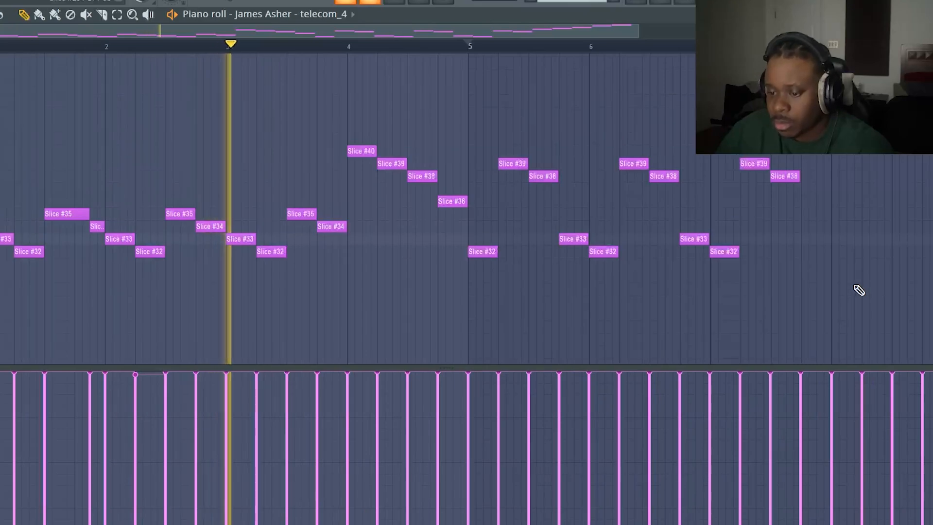
{"action": "key", "text": "space"}
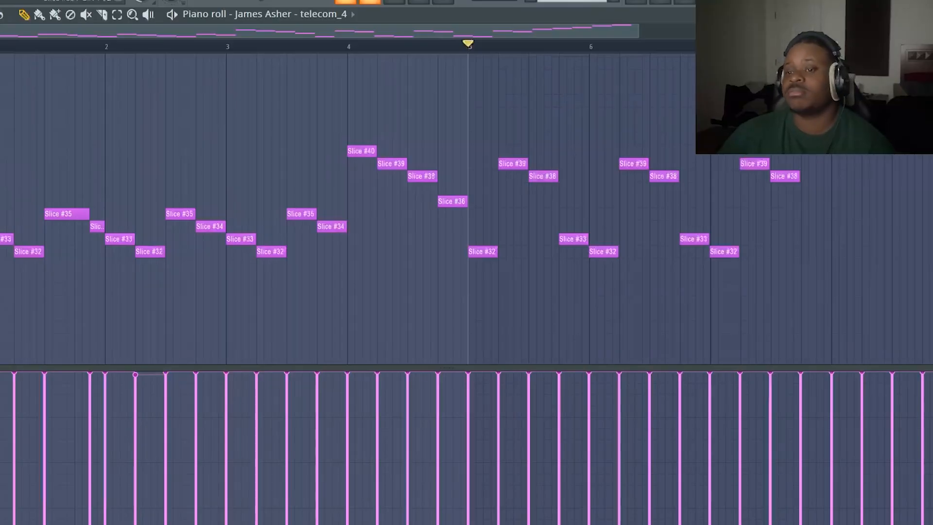
{"action": "left_click", "coordinate": [633, 3]}
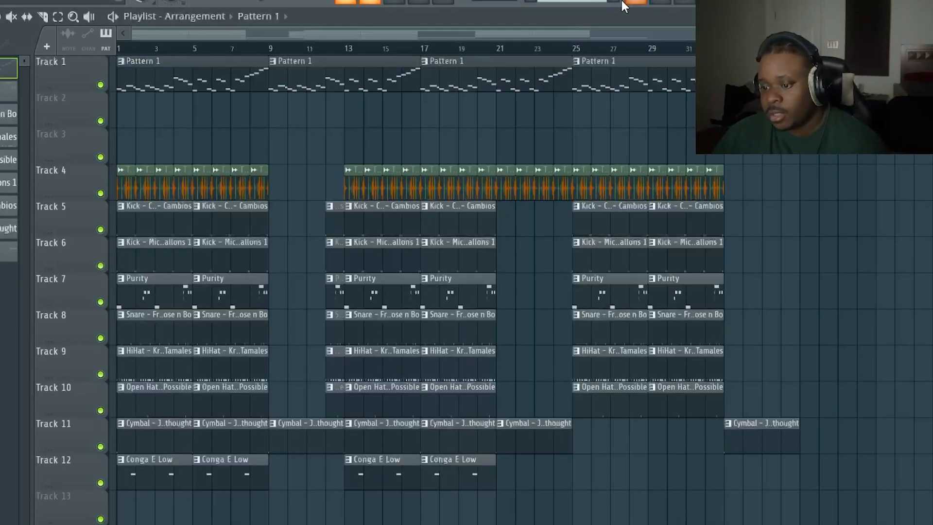
Isolate Track 1's Pattern 1 chops and Track 4's audio loop, and play them together from bar 1
{"action": "left_click", "coordinate": [100, 193], "text": "ctrl"}
{"action": "left_click", "coordinate": [101, 86]}
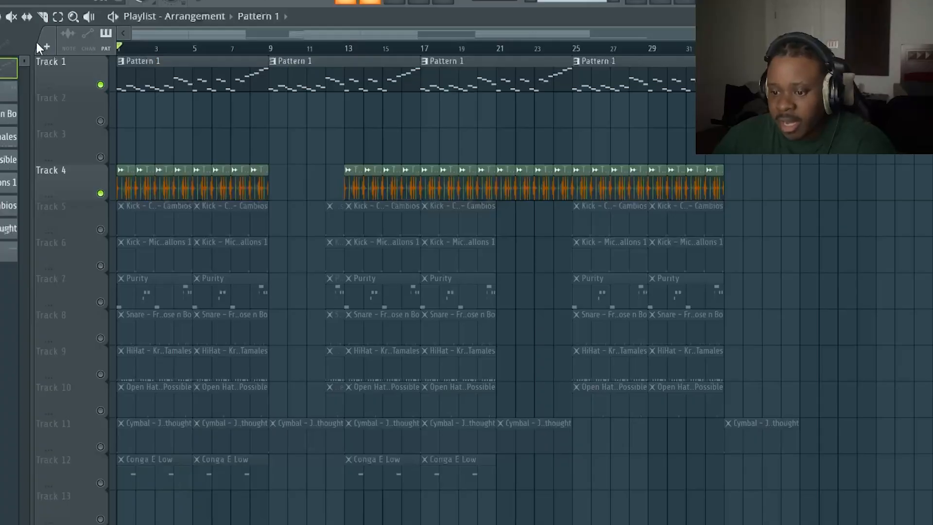
{"action": "key", "text": "space"}
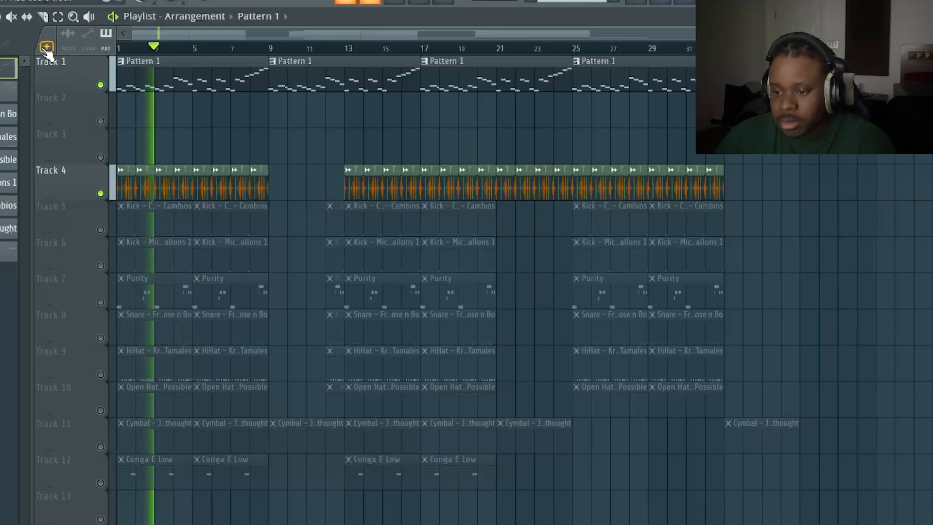
{"action": "key", "text": "space"}
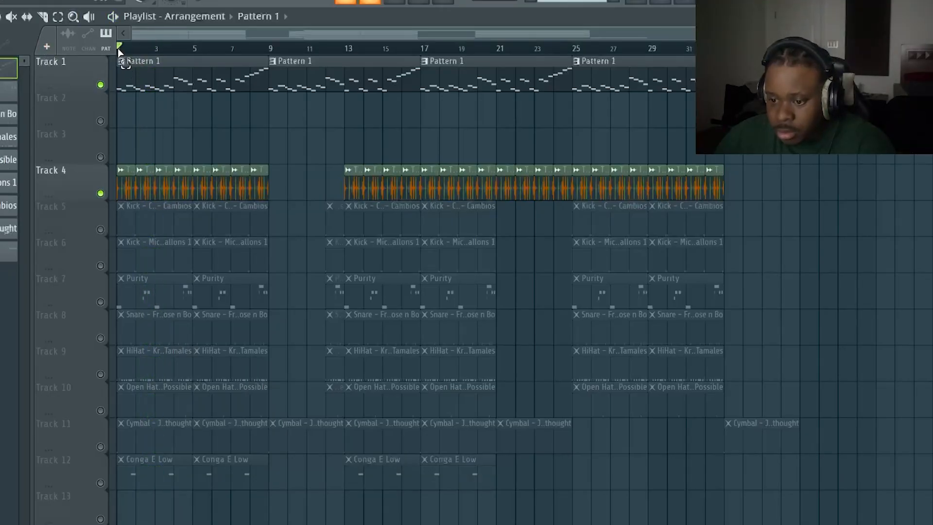
Set a loop selection from bar 1 to bar 9 in the playlist and play it briefly
{"action": "left_click_drag", "start_coordinate": [118, 48], "coordinate": [269, 48]}
{"action": "key", "text": "space"}
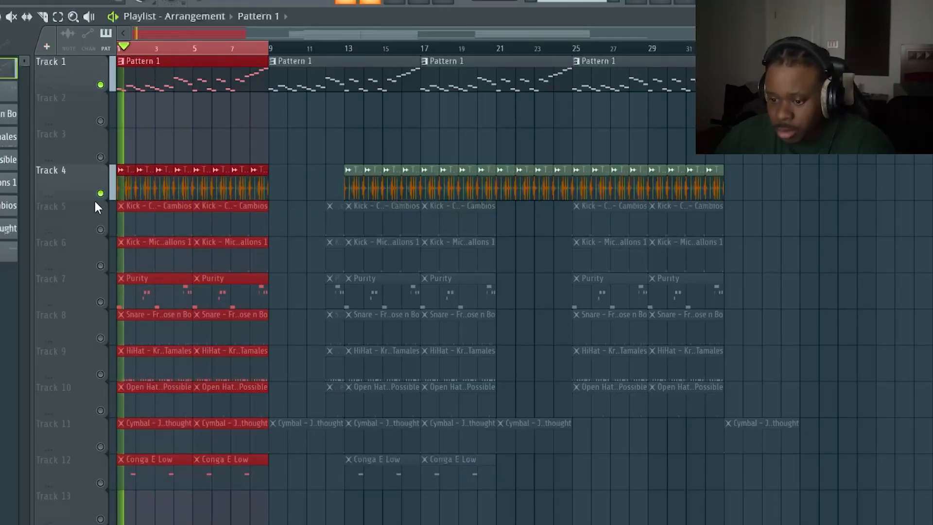
{"action": "key", "text": "space"}
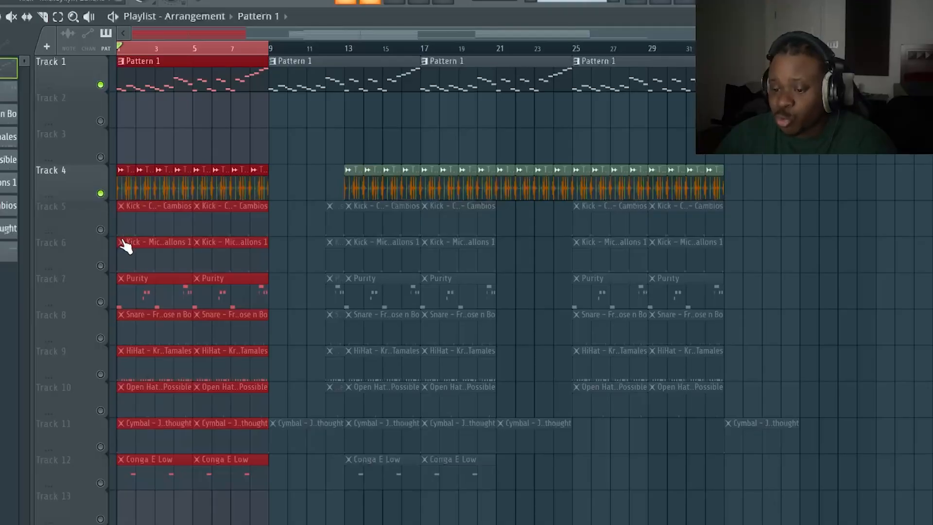
Unmute the two kick tracks, Track 5 and Track 6, one at a time, playing the loop after each one
{"action": "left_click", "coordinate": [100, 229]}
{"action": "key", "text": "space"}
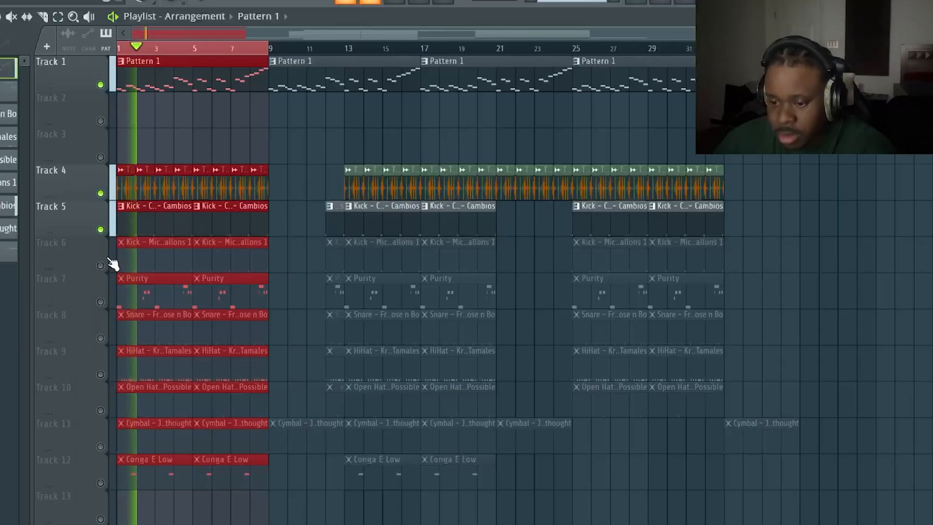
{"action": "key", "text": "space"}
{"action": "left_click", "coordinate": [100, 265]}
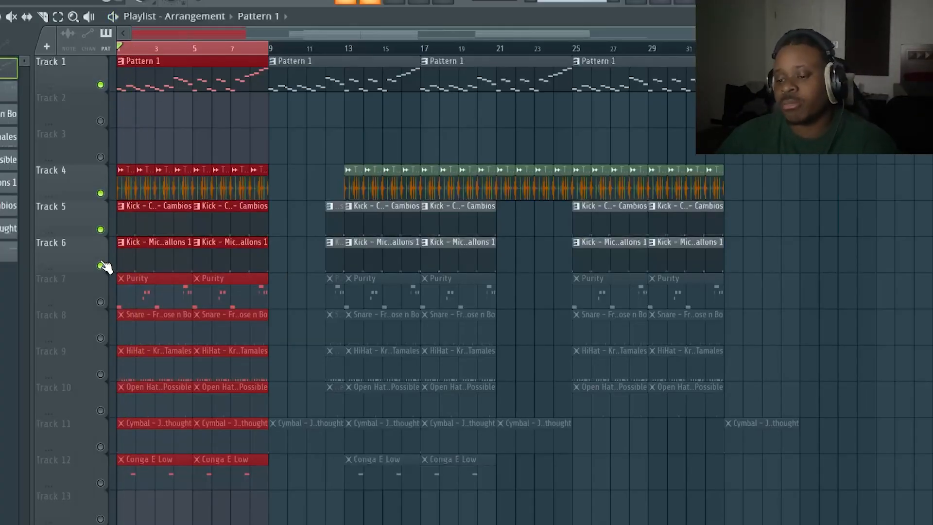
{"action": "key", "text": "space"}
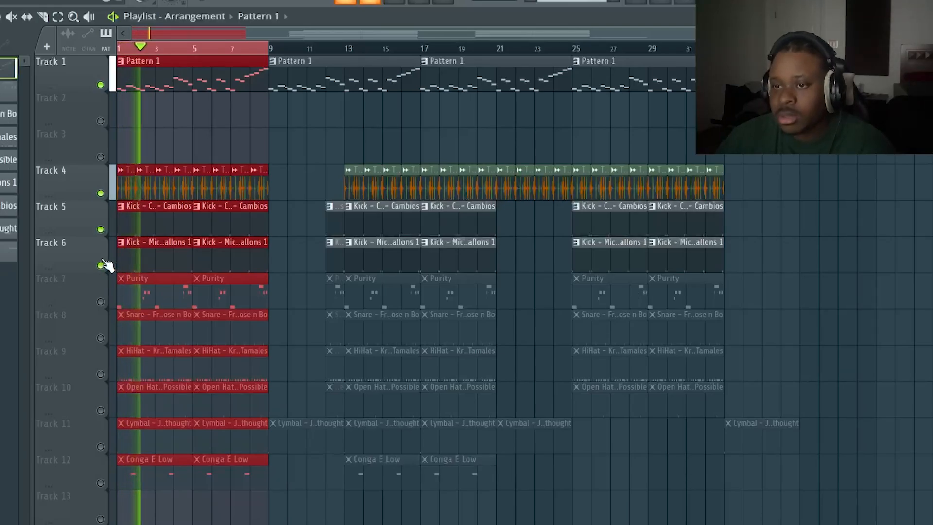
{"action": "key", "text": "space"}
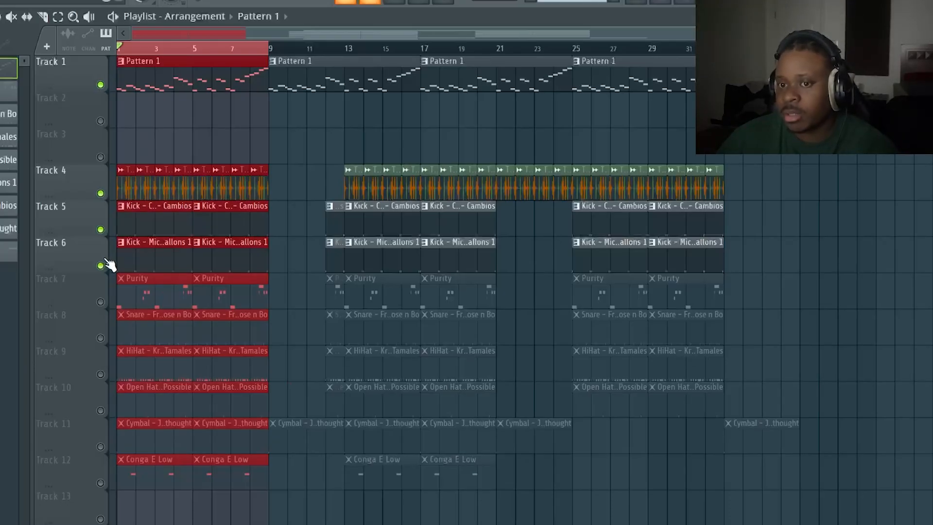
Unmute the snare on Track 8 and play the loop with it
{"action": "left_click", "coordinate": [101, 338]}
{"action": "key", "text": "space"}
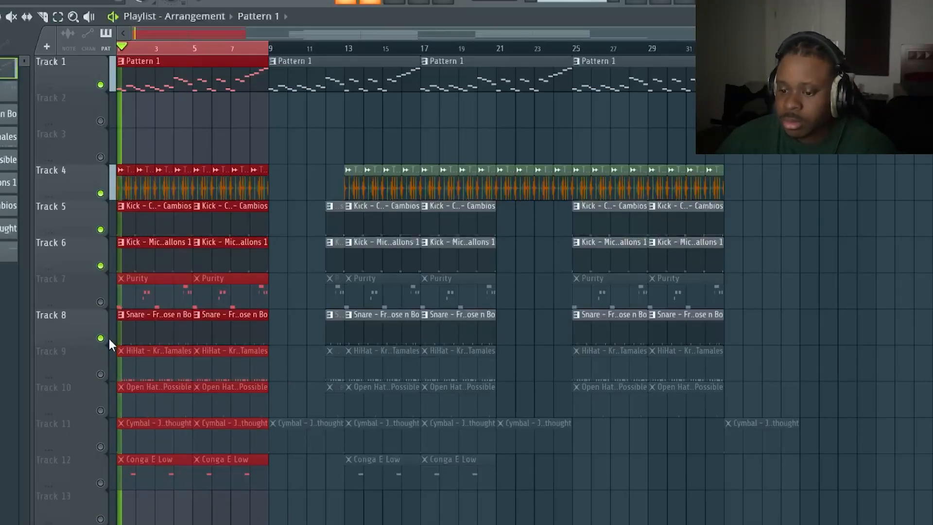
{"action": "key", "text": "space"}
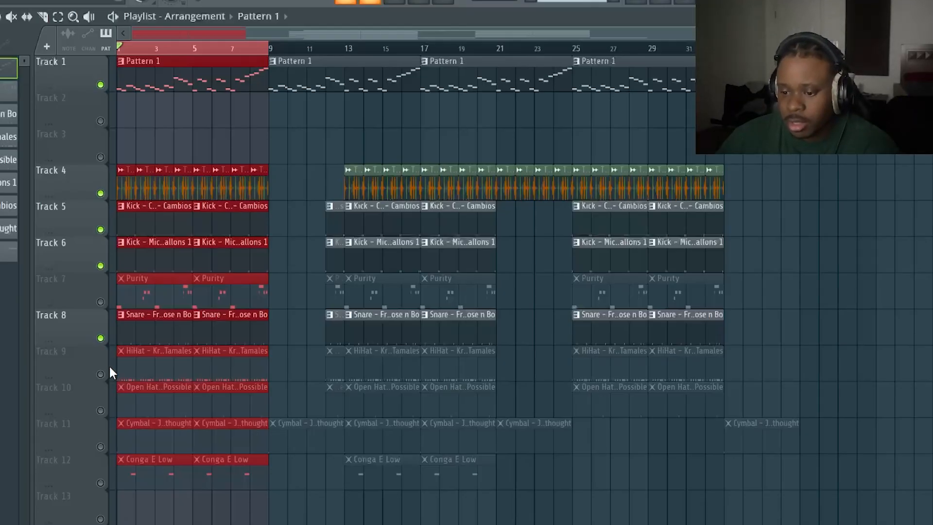
Bring in the hi-hat, open hat, cymbal and conga on Tracks 9 to 12 and listen to the loop
{"action": "left_click", "coordinate": [107, 375]}
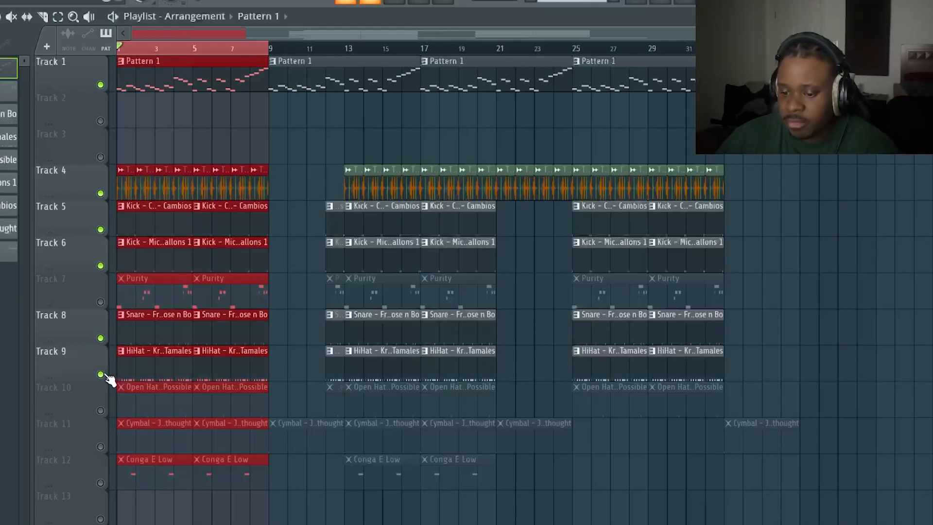
{"action": "key", "text": "space"}
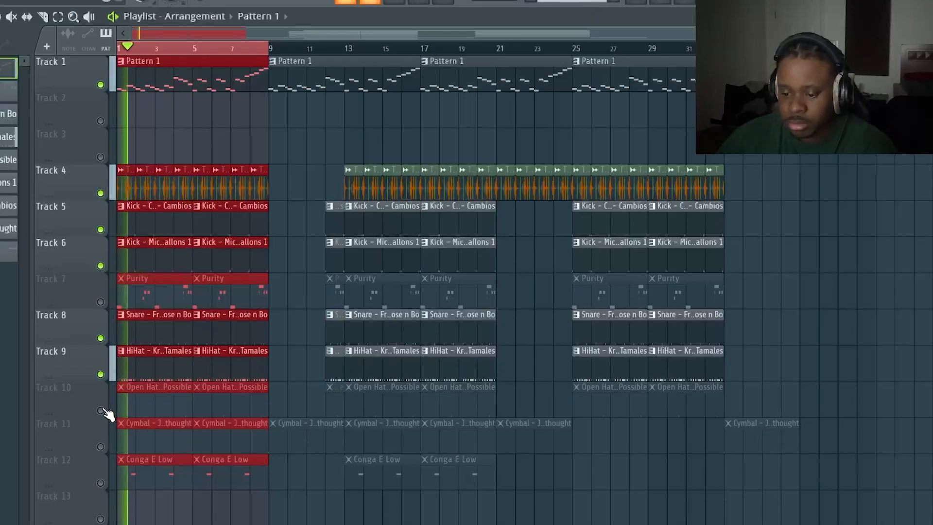
{"action": "left_click", "coordinate": [102, 410]}
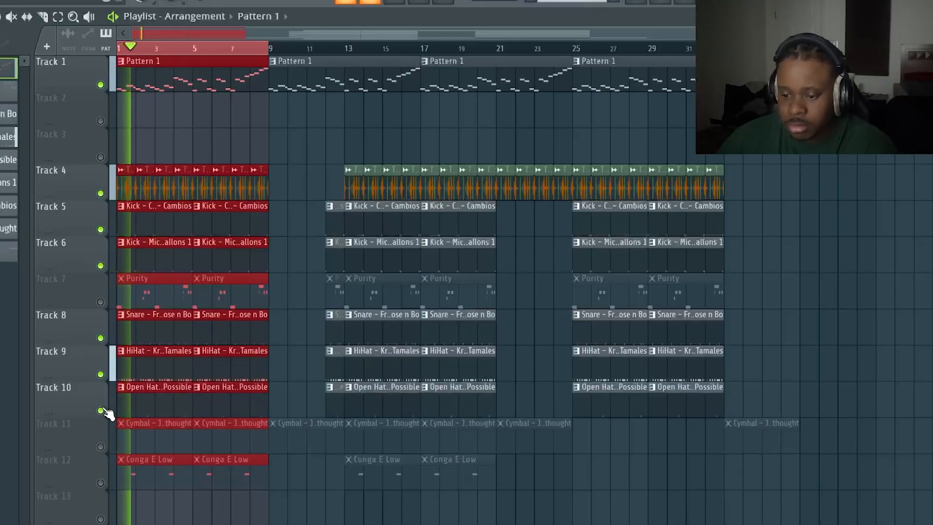
{"action": "left_click", "coordinate": [102, 446]}
{"action": "left_click", "coordinate": [101, 482]}
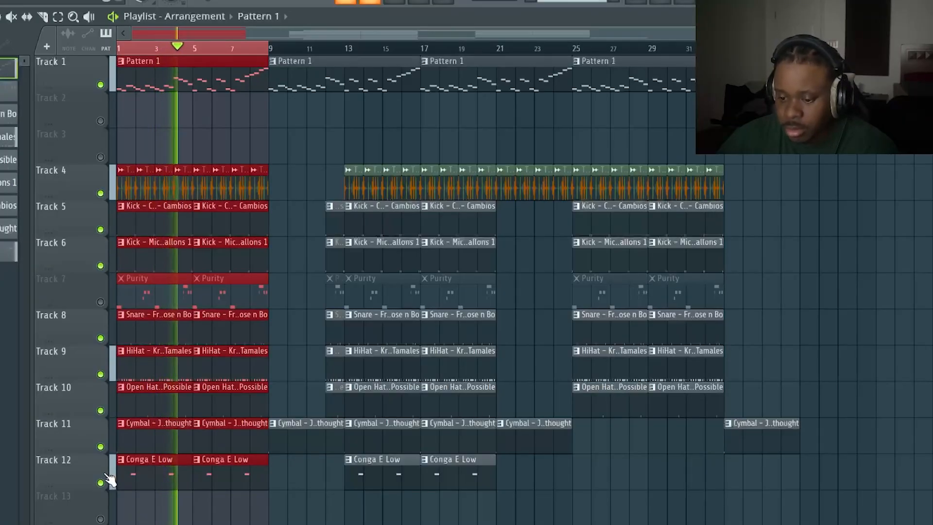
{"action": "key", "text": "space"}
Solo the Conga E Low on Track 12, play it alone, and restore all tracks
{"action": "right_click", "coordinate": [100, 483]}
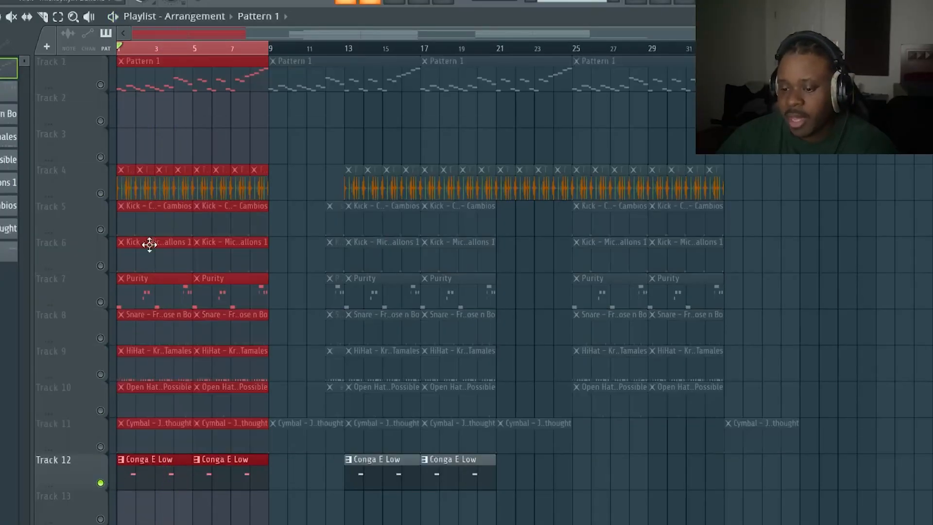
{"action": "key", "text": "space"}
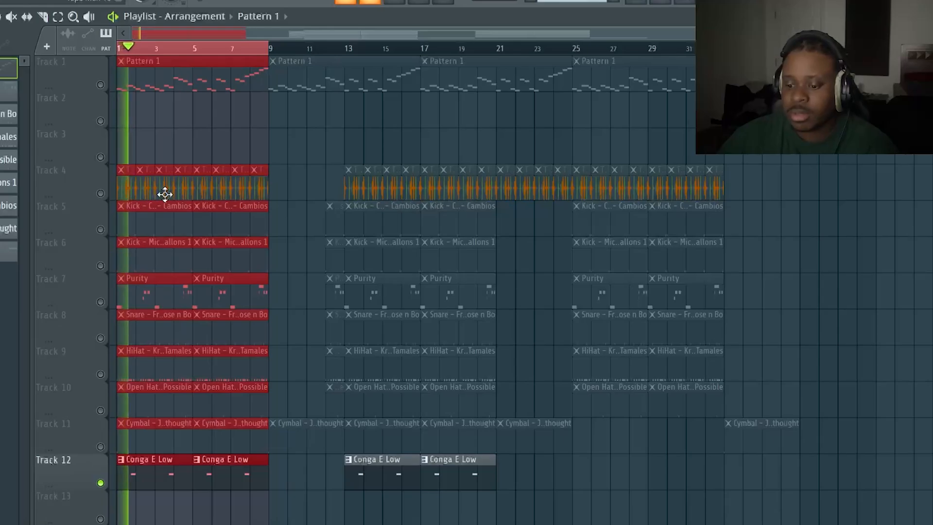
{"action": "key", "text": "space"}
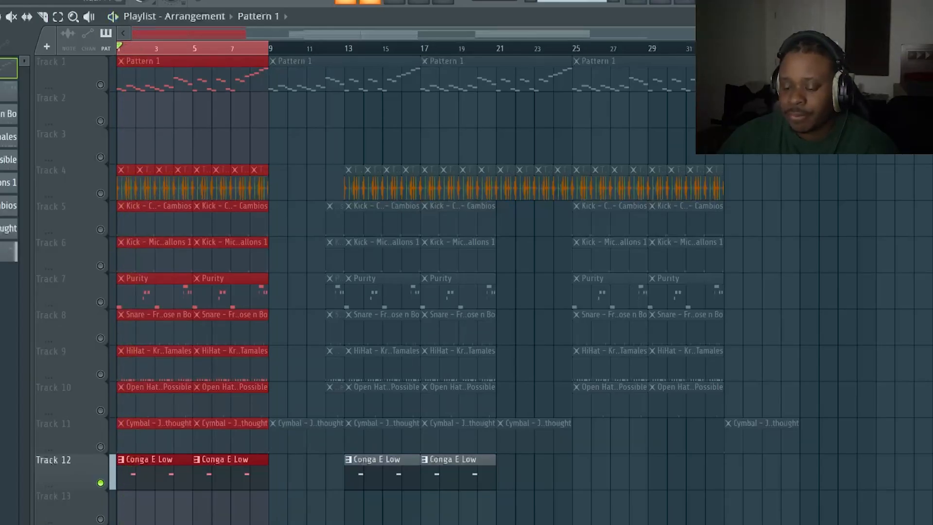
{"action": "right_click", "coordinate": [101, 482]}
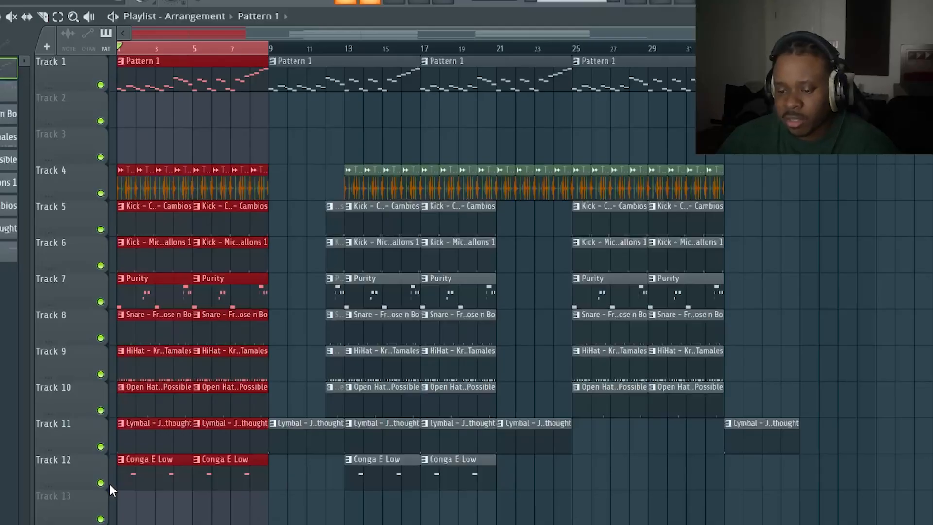
Play the full loop, muting Purity on Track 7 partway, and replay it with Purity unmuted
{"action": "key", "text": "space"}
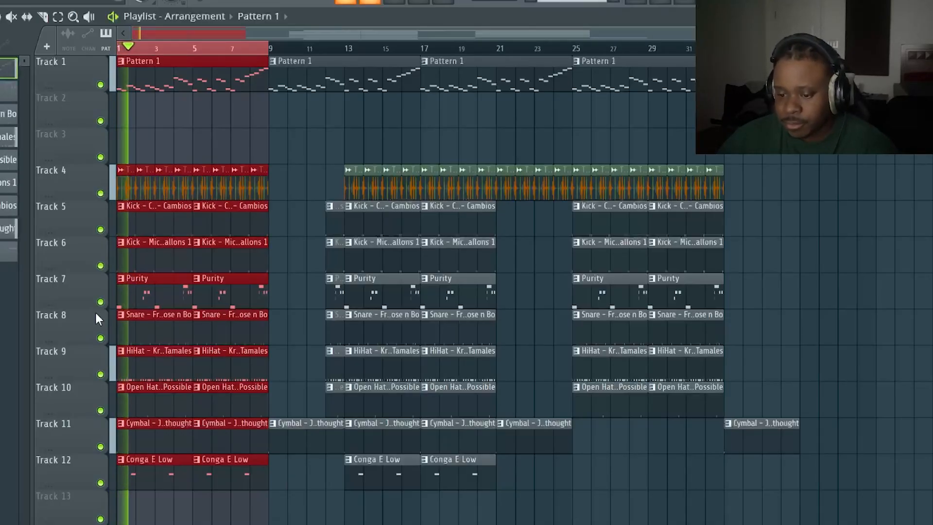
{"action": "left_click", "coordinate": [101, 301]}
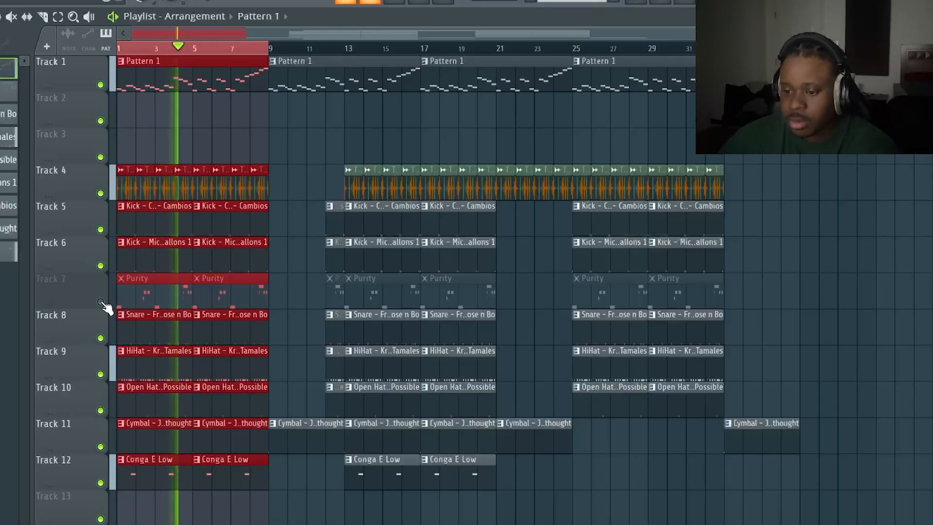
{"action": "key", "text": "space"}
{"action": "left_click", "coordinate": [101, 302]}
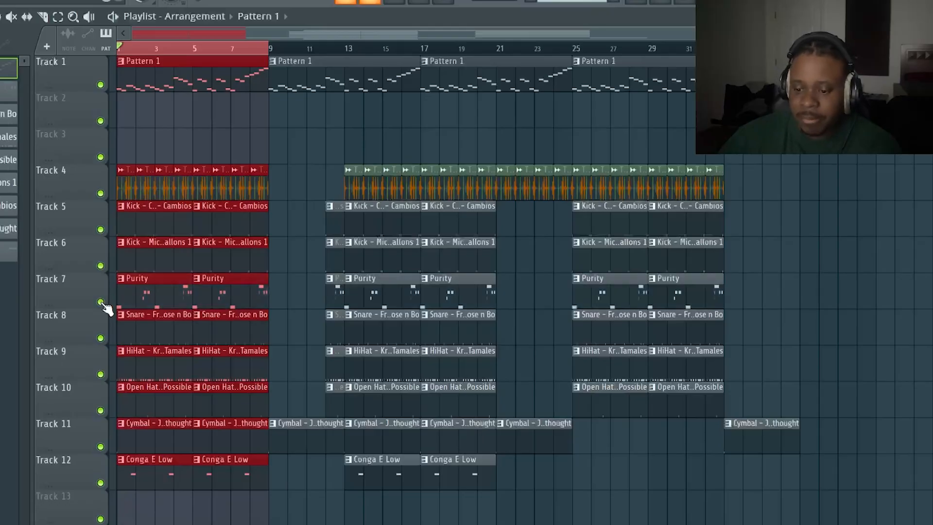
{"action": "key", "text": "space"}
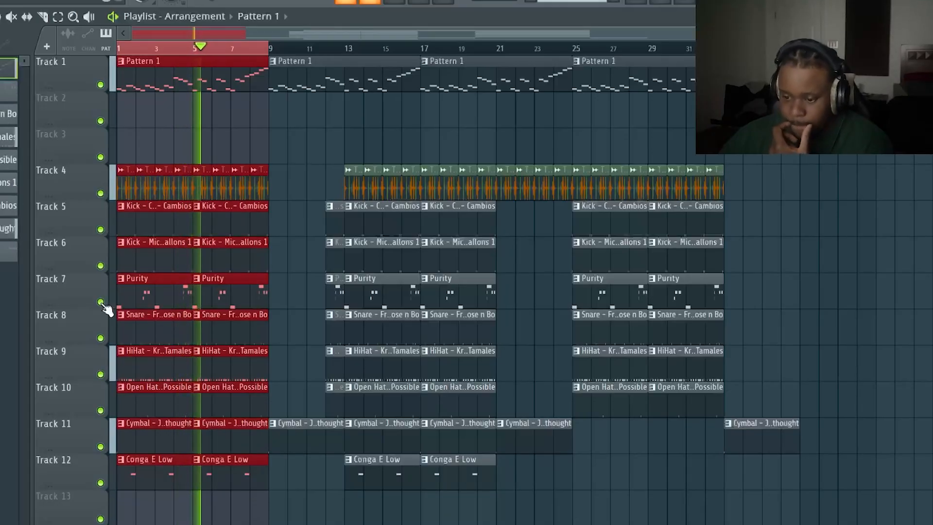
{"action": "key", "text": "space"}
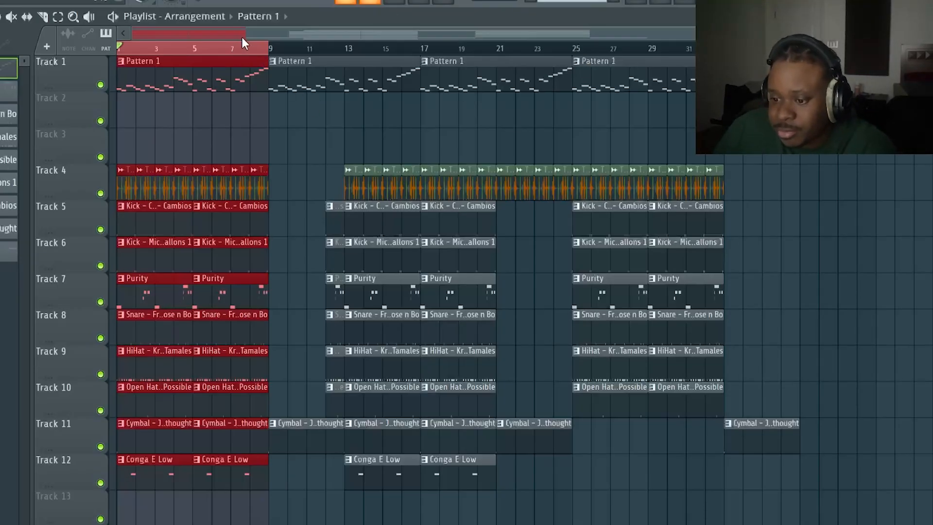
Clear the loop selection, set the playhead near bar 8, and play the arrangement from there
{"action": "double_click", "coordinate": [251, 46]}
{"action": "left_click", "coordinate": [267, 45]}
{"action": "left_click", "coordinate": [257, 48]}
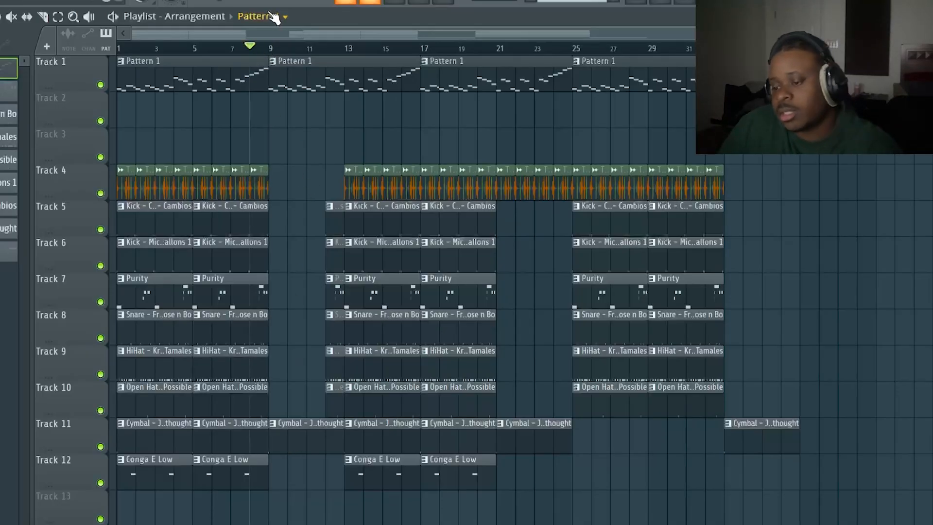
{"action": "key", "text": "space"}
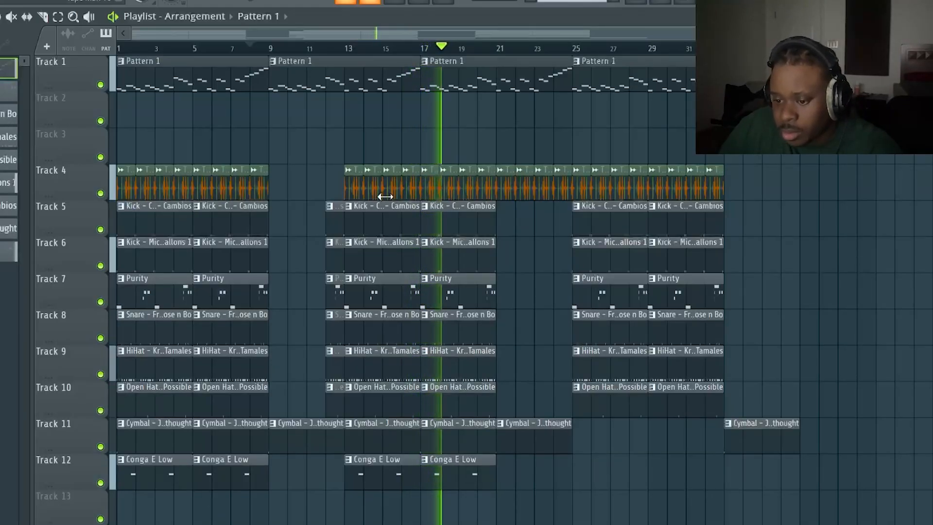
{"action": "key", "text": "space"}
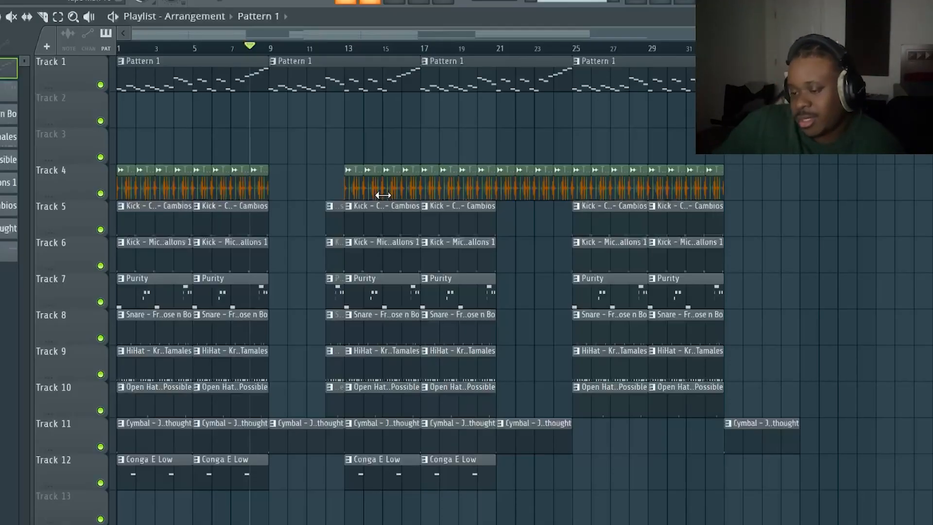
Move the playhead to about bar 23, and show the channel rack briefly before returning to the playlist
{"action": "left_click", "coordinate": [857, 48]}
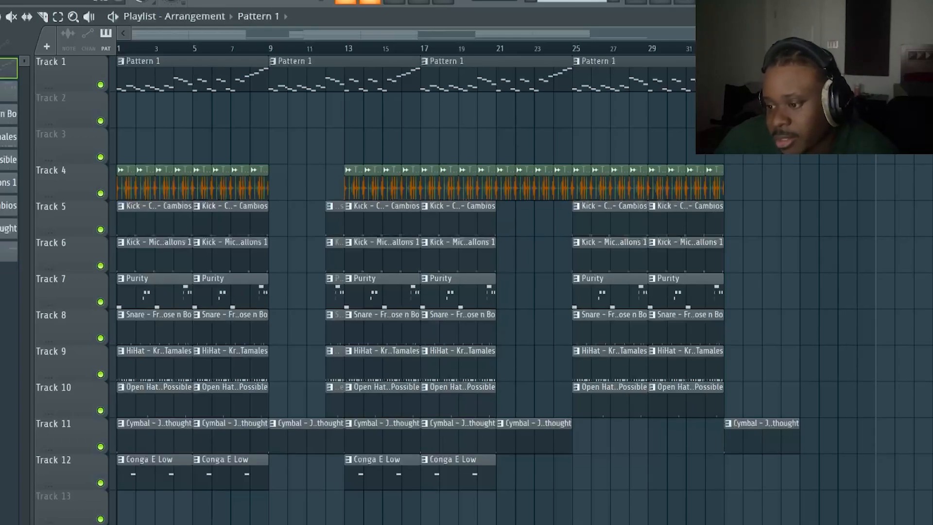
{"action": "left_click_drag", "start_coordinate": [876, 48], "coordinate": [541, 54]}
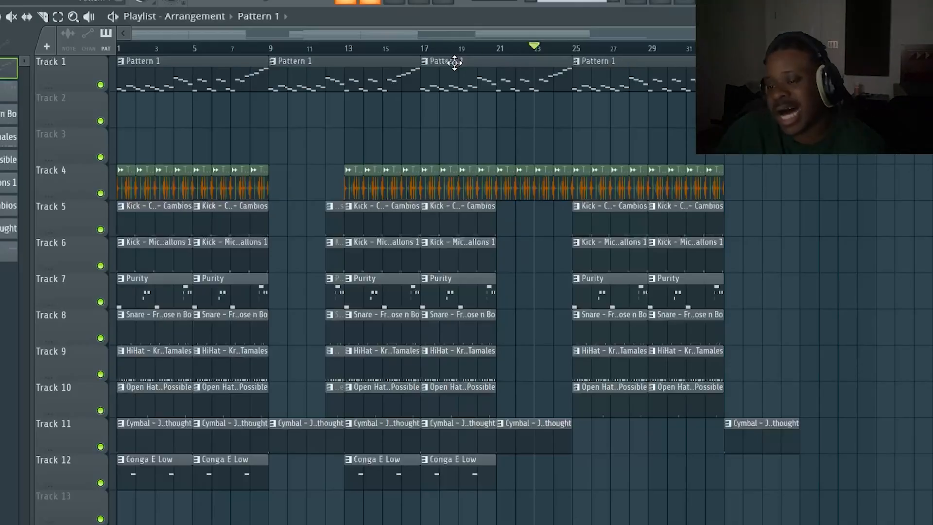
{"action": "scroll", "coordinate": [455, 62], "scroll_direction": "down", "scroll_amount": 3}
{"action": "scroll", "coordinate": [459, 107], "scroll_direction": "up", "scroll_amount": 3}
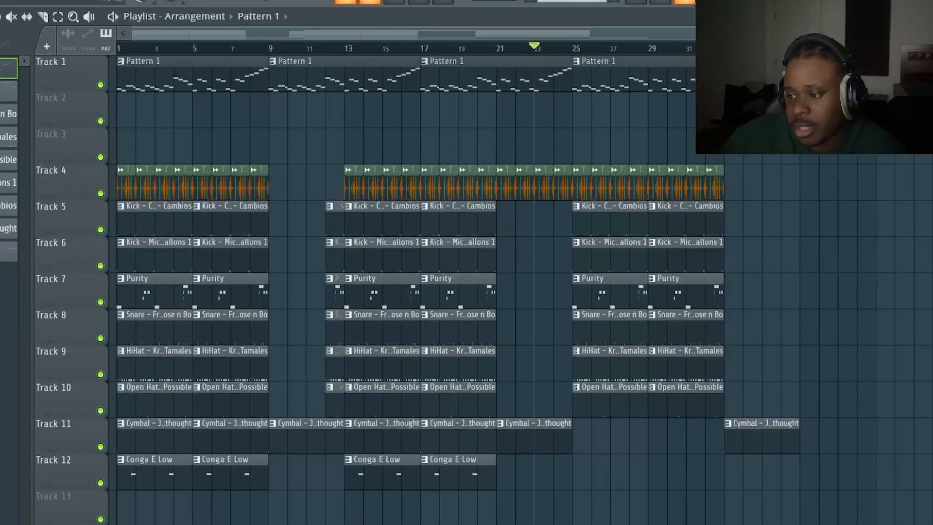
{"action": "key", "text": "F6"}
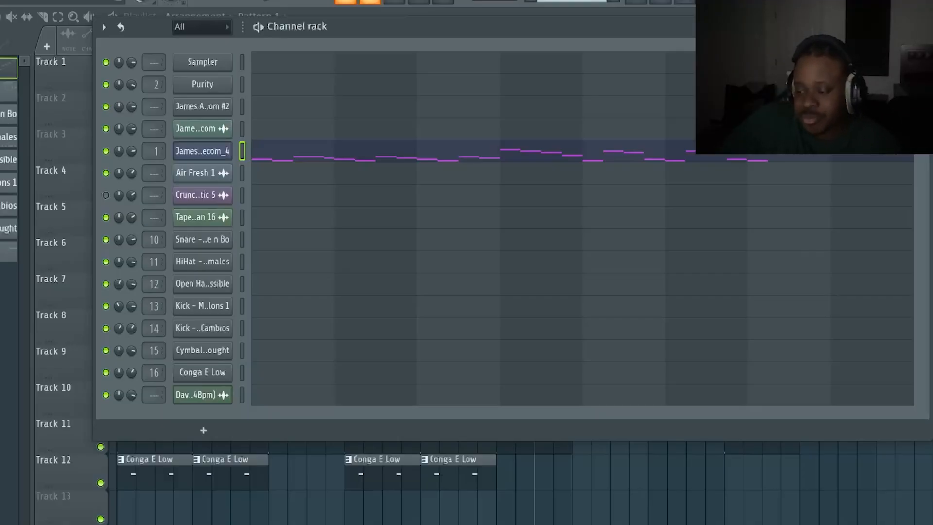
{"action": "key", "text": "F6"}
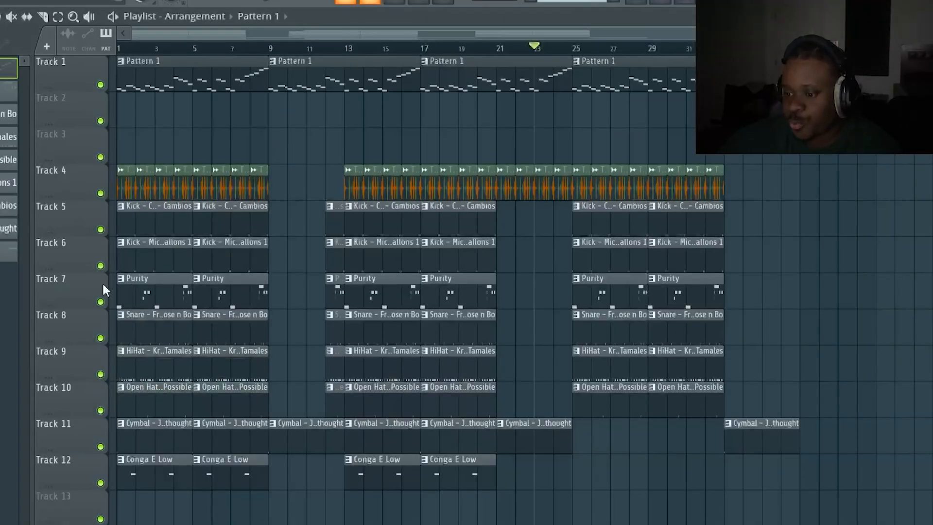